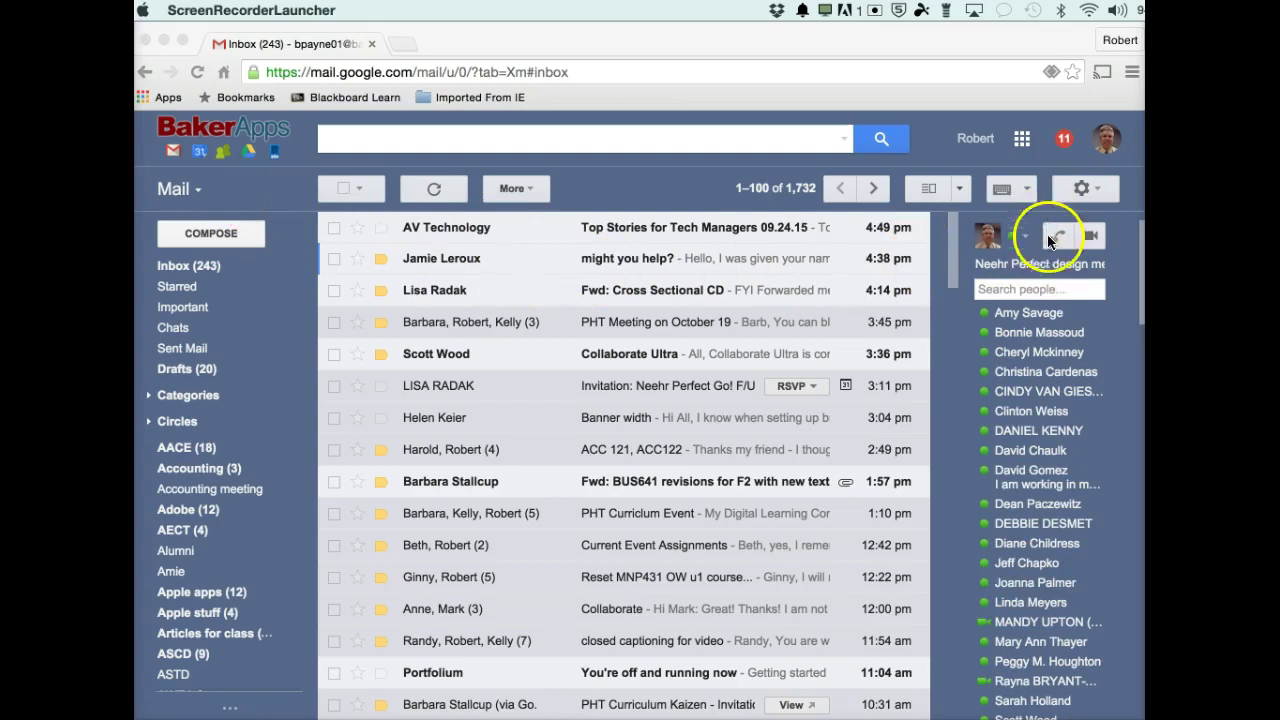
Start a new video call from the chat sidebar in Gmail.
scroll(1040, 500, "down", 3)
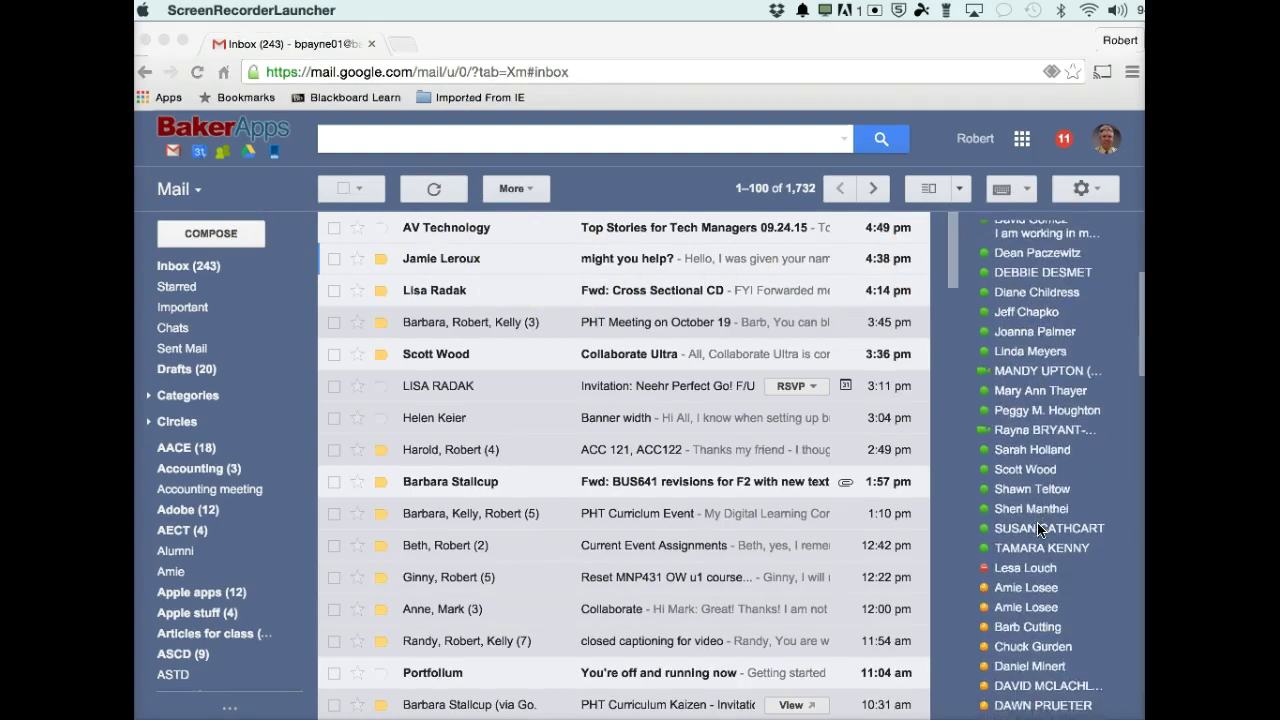
scroll(1040, 530, "up", 3)
scroll(1040, 530, "down", 6)
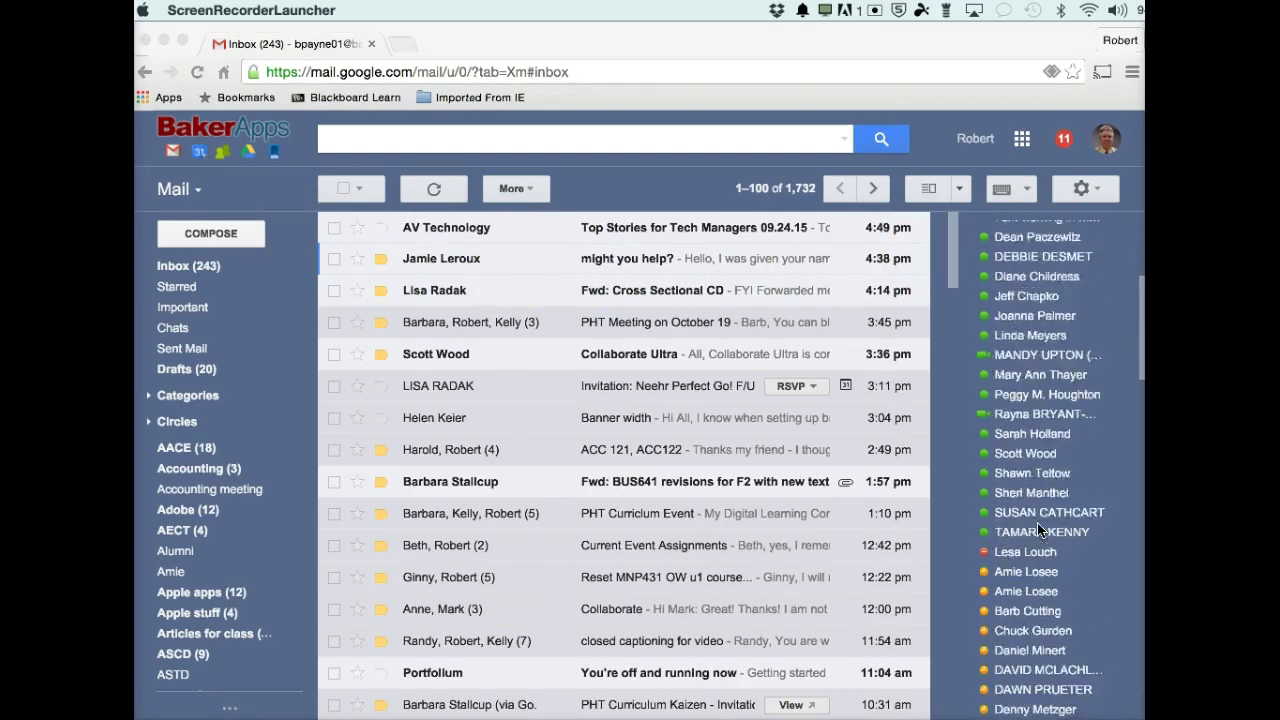
scroll(1040, 530, "up", 5)
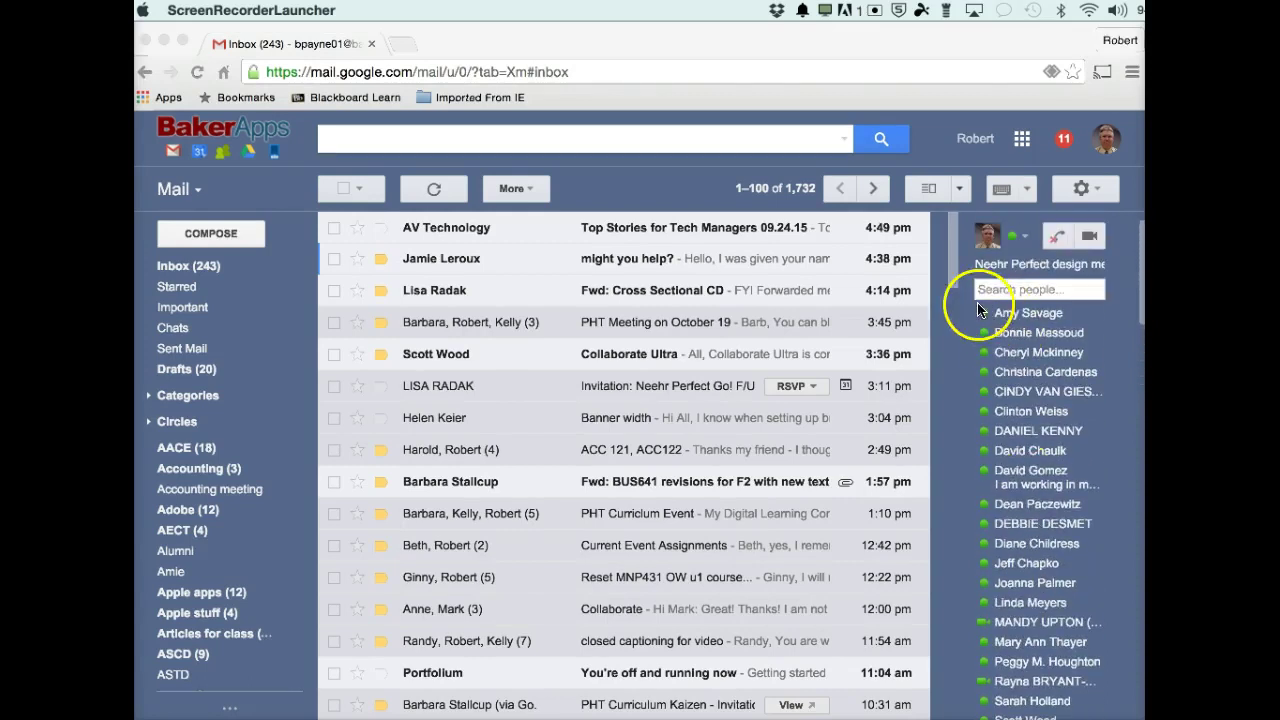
scroll(1030, 563, "down", 8)
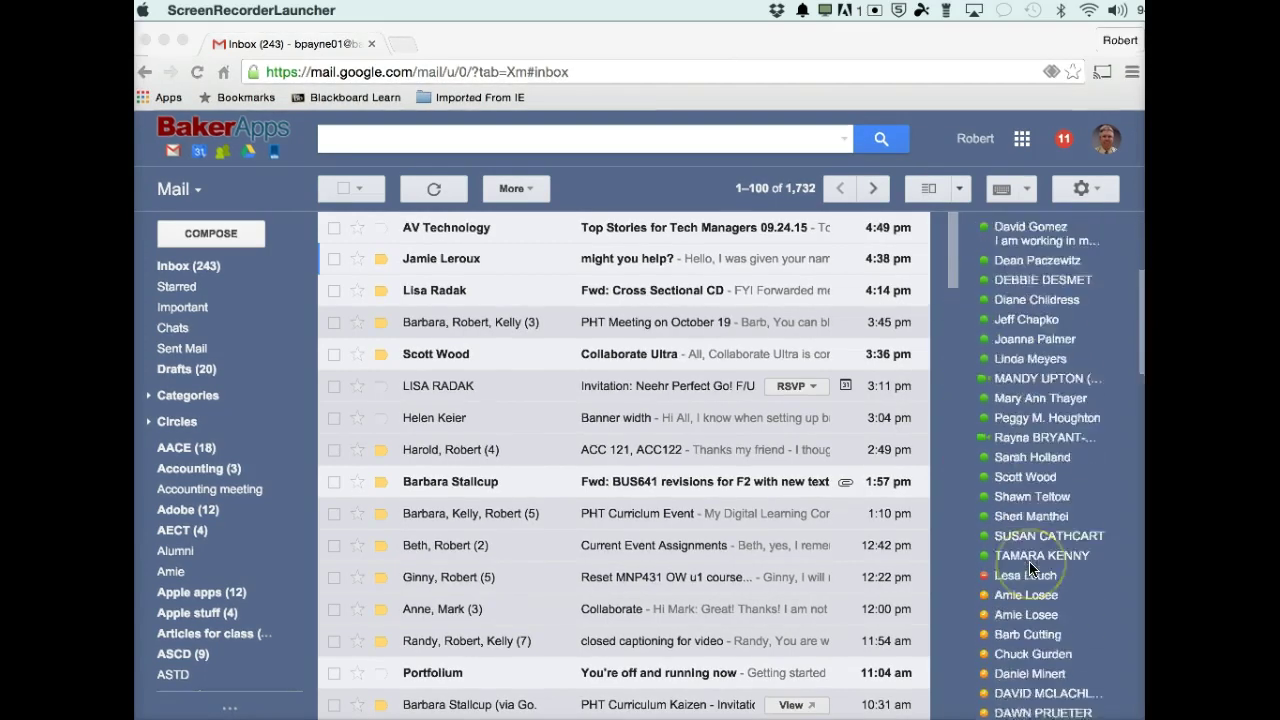
scroll(1030, 563, "up", 5)
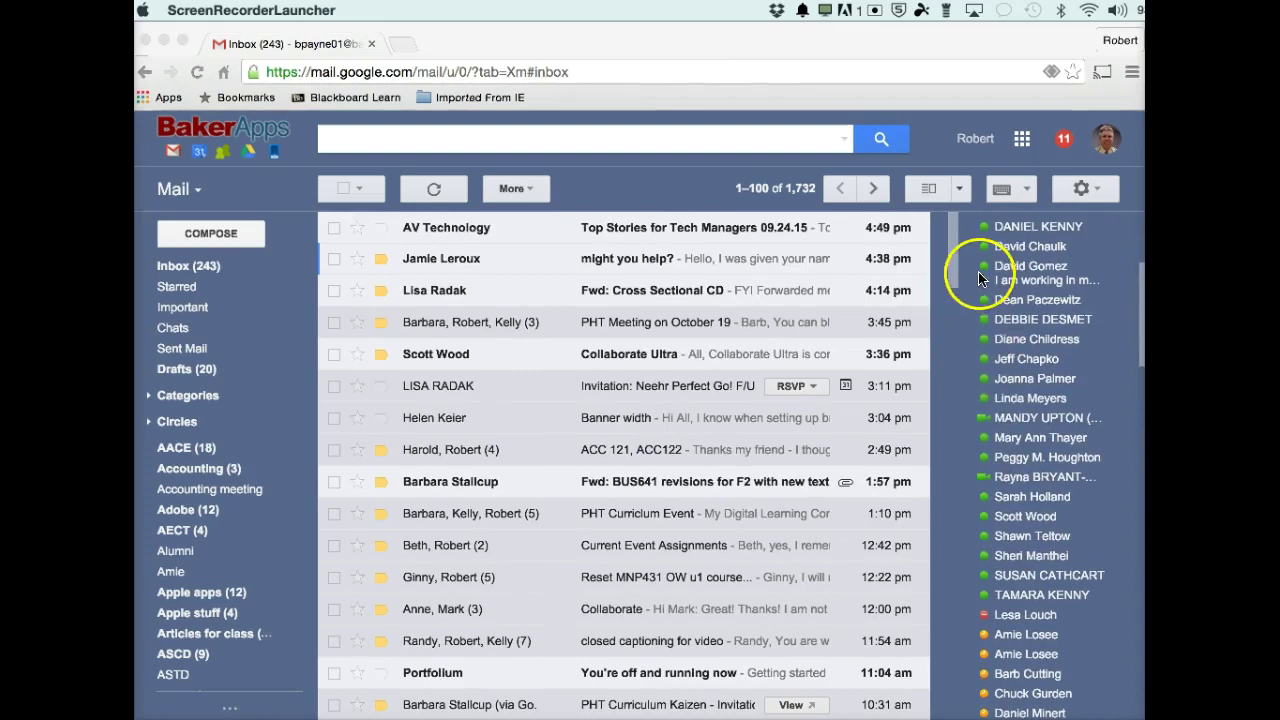
scroll(1040, 440, "down", 4)
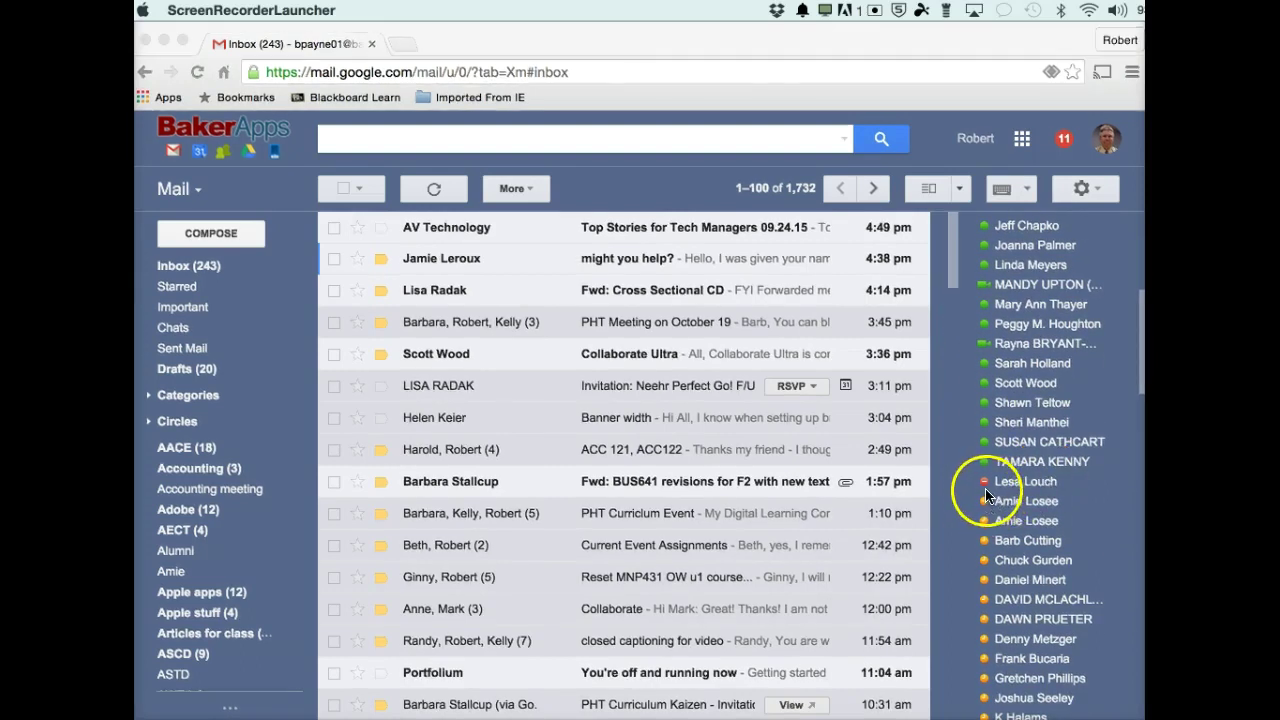
scroll(1035, 580, "down", 2)
scroll(1035, 582, "down", 3)
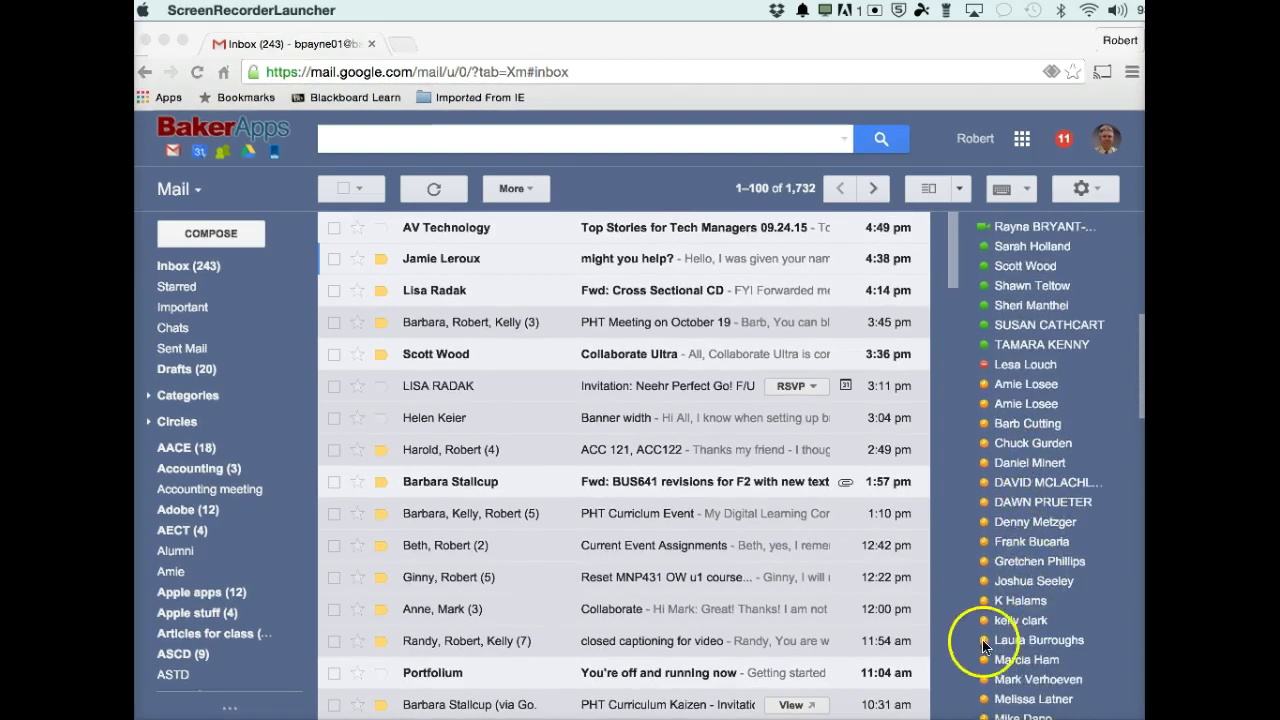
scroll(1058, 450, "up", 10)
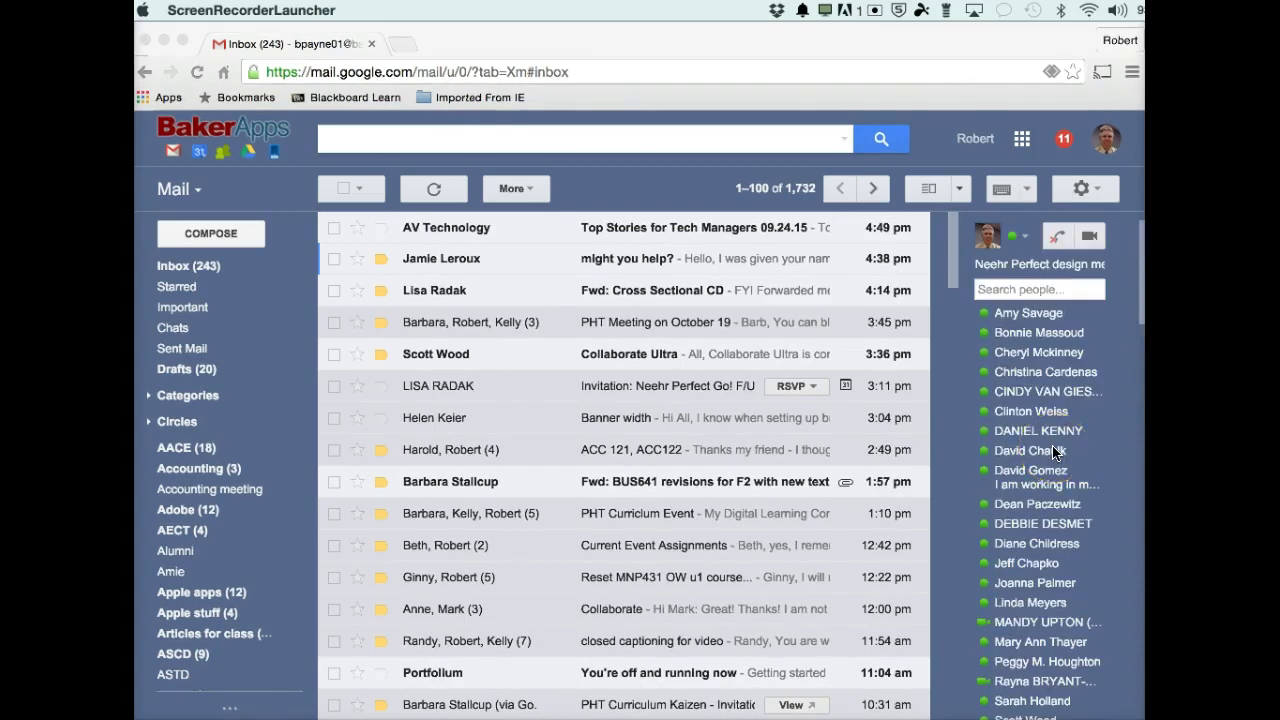
left_click(1089, 243)
left_click(1089, 240)
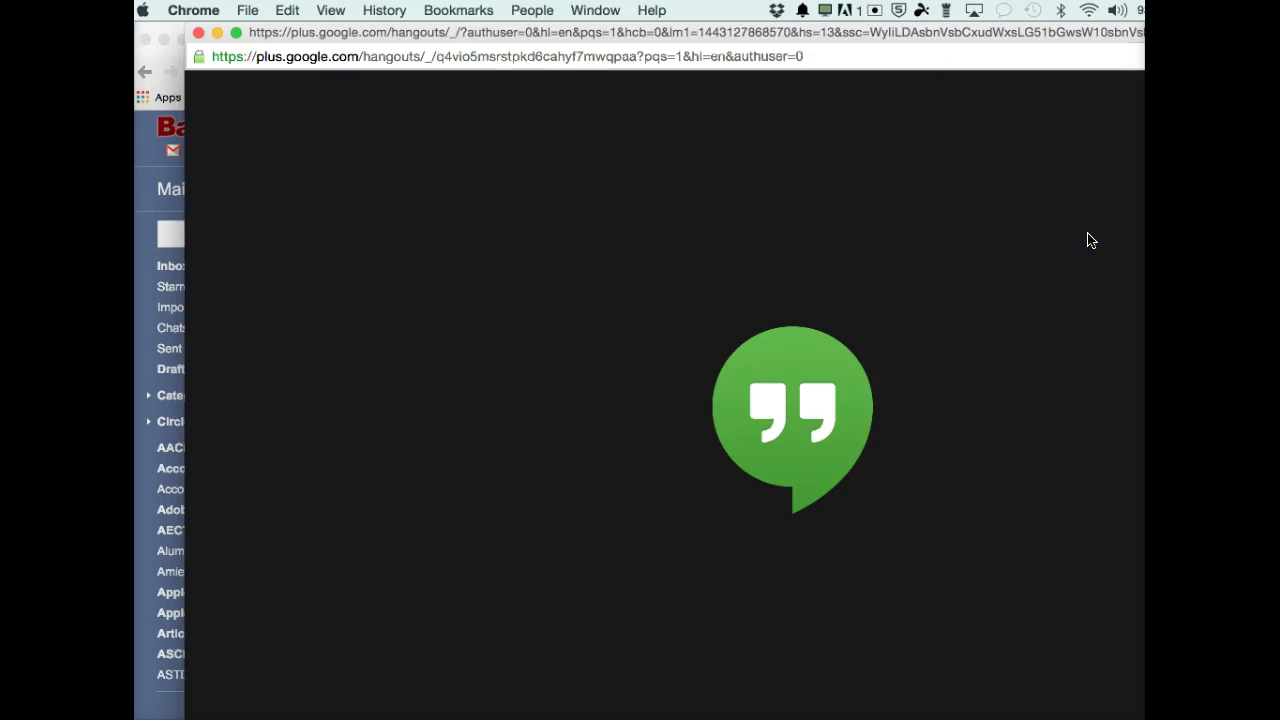
Review the outside-guest options, then cancel so the call stays limited to Baker College members.
left_click(1034, 423)
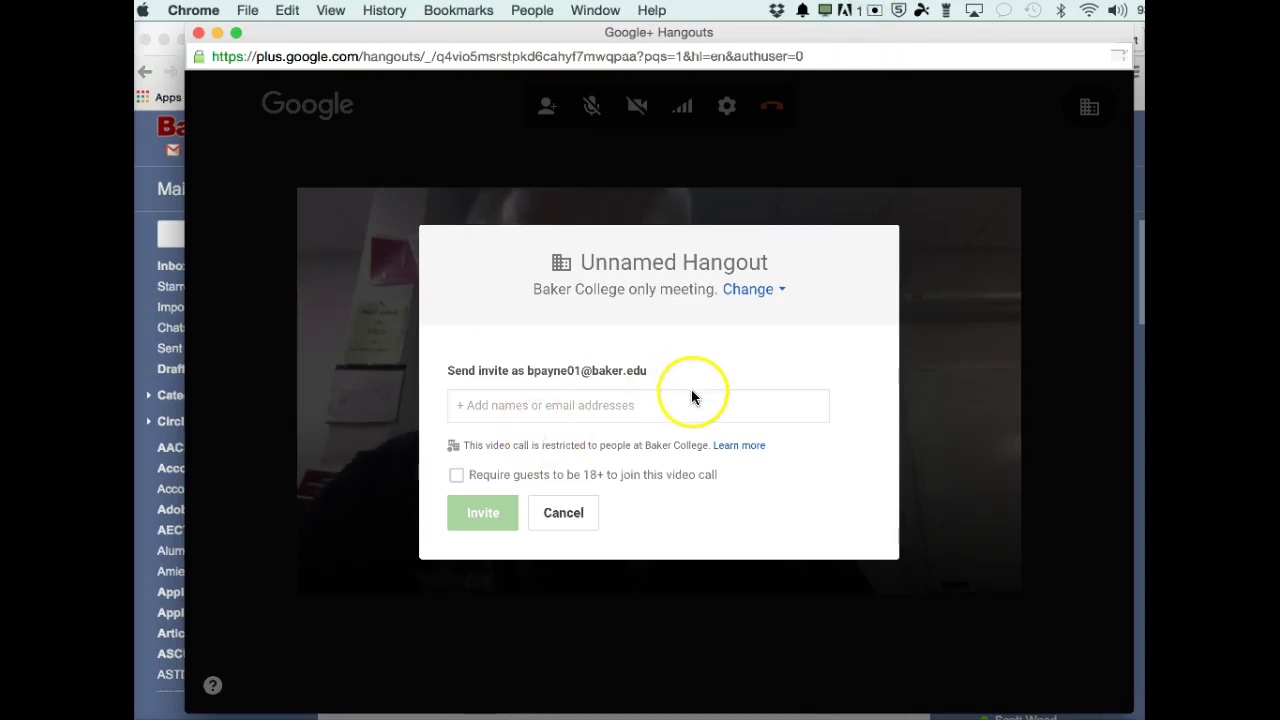
left_click(752, 296)
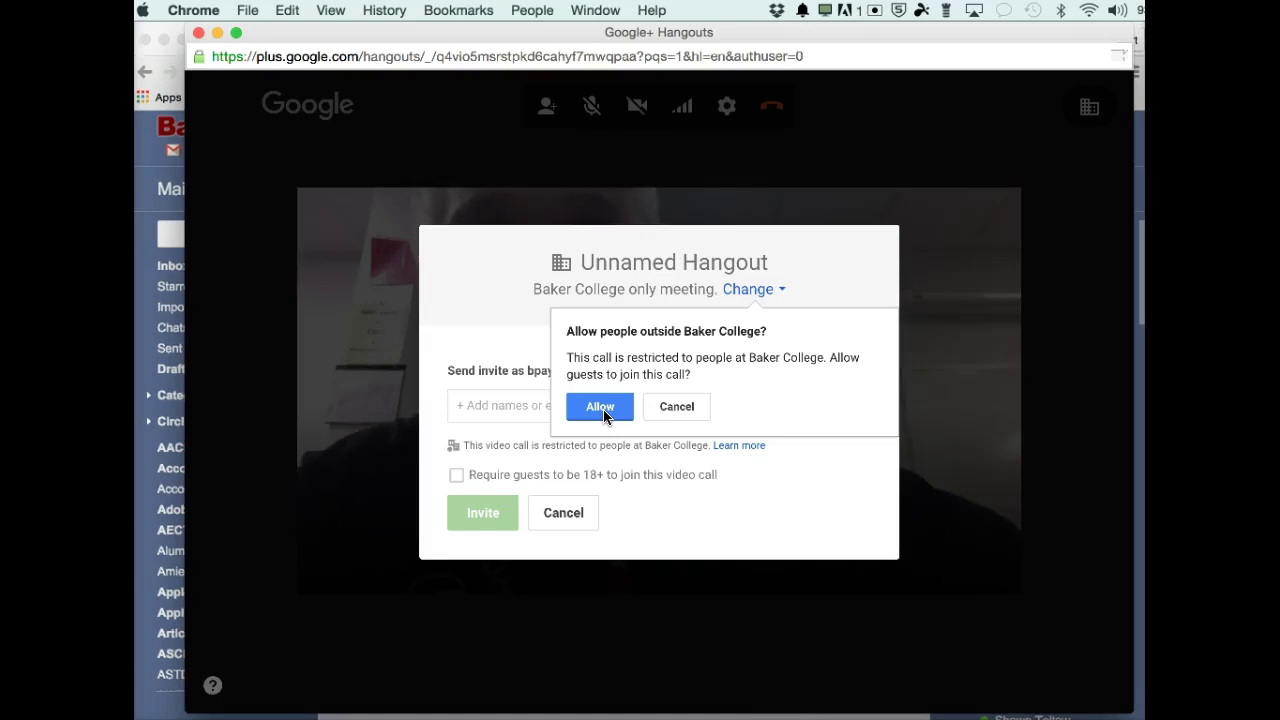
left_click(603, 412)
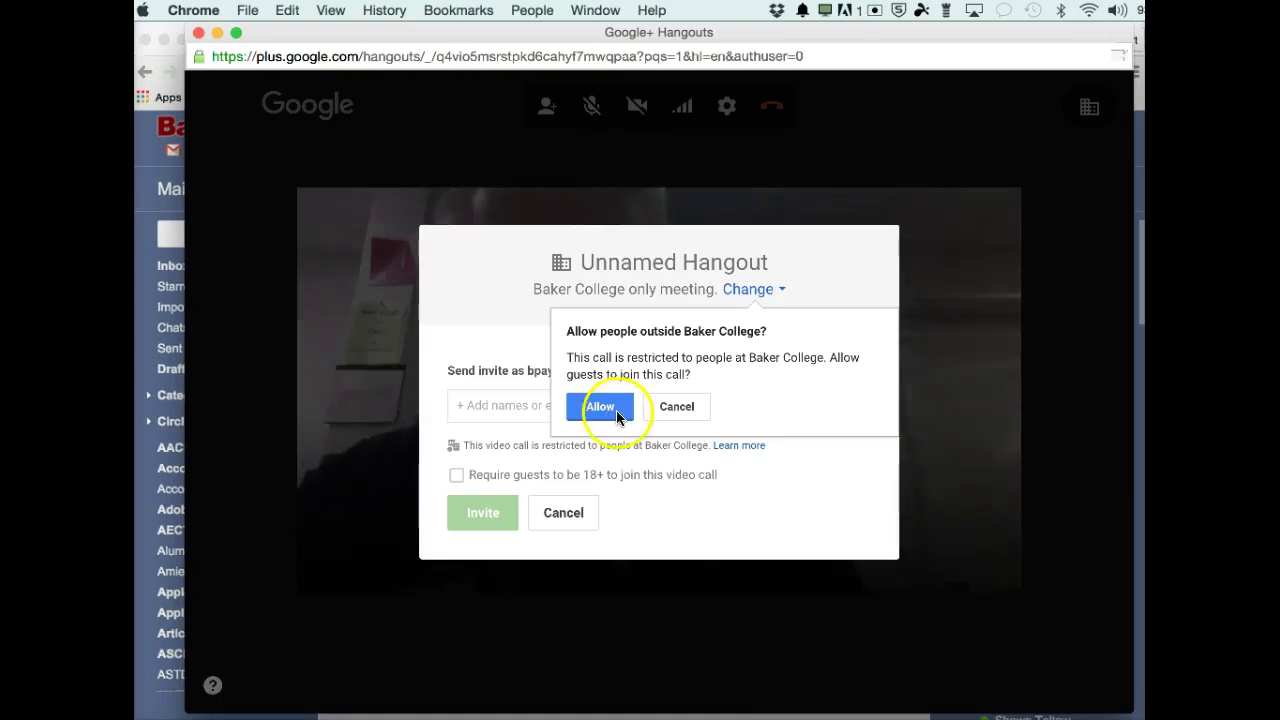
left_click(683, 409)
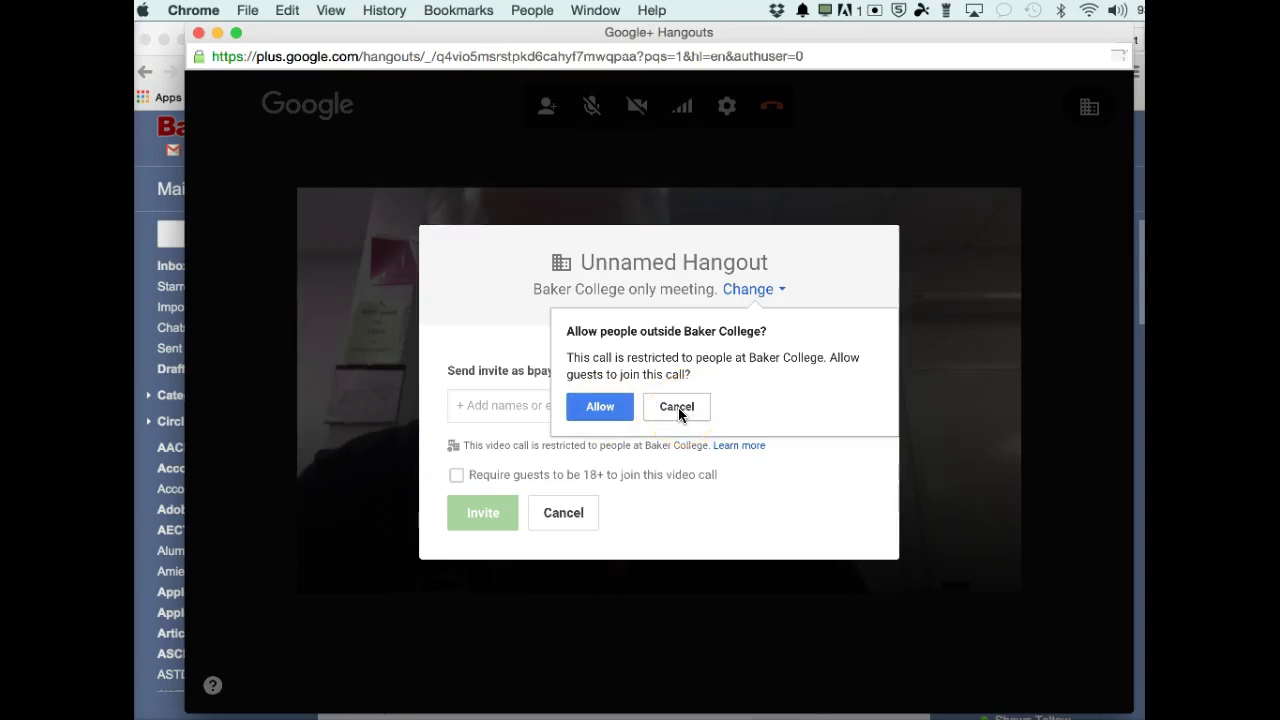
left_click(687, 410)
left_click(687, 410)
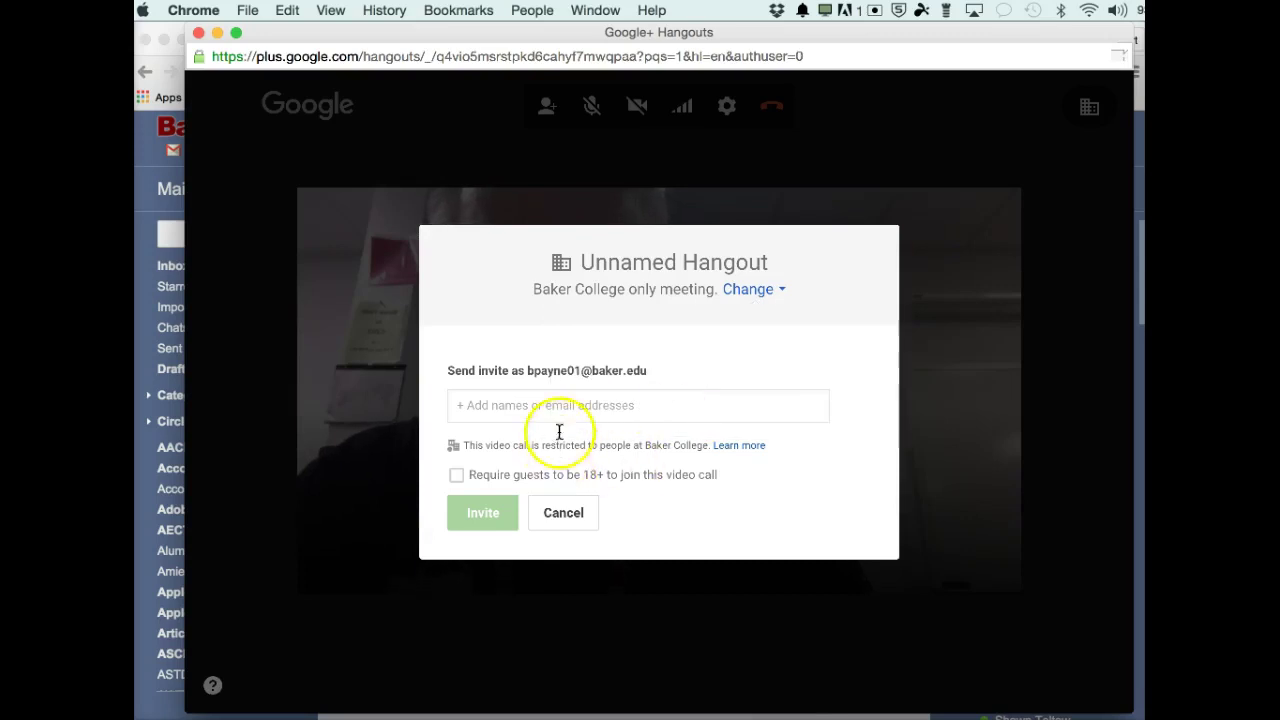
Add one Baker College colleague as an invitee by searching for their address.
left_click(491, 410)
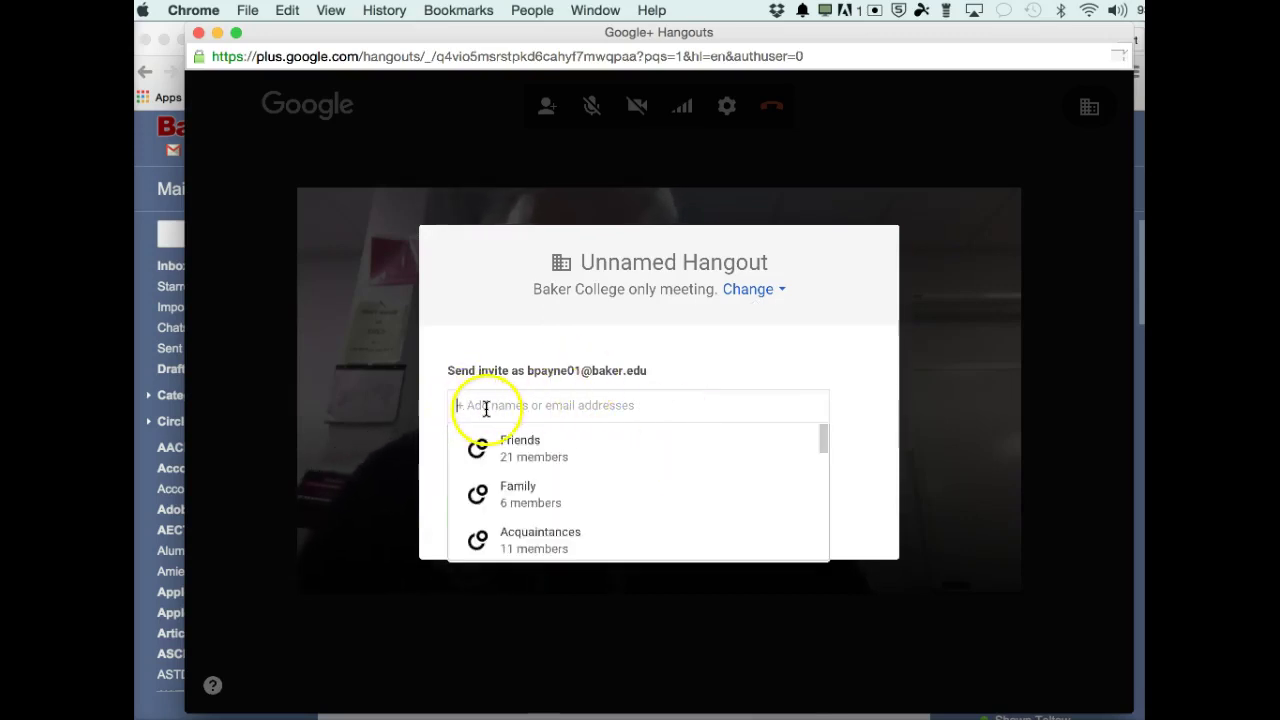
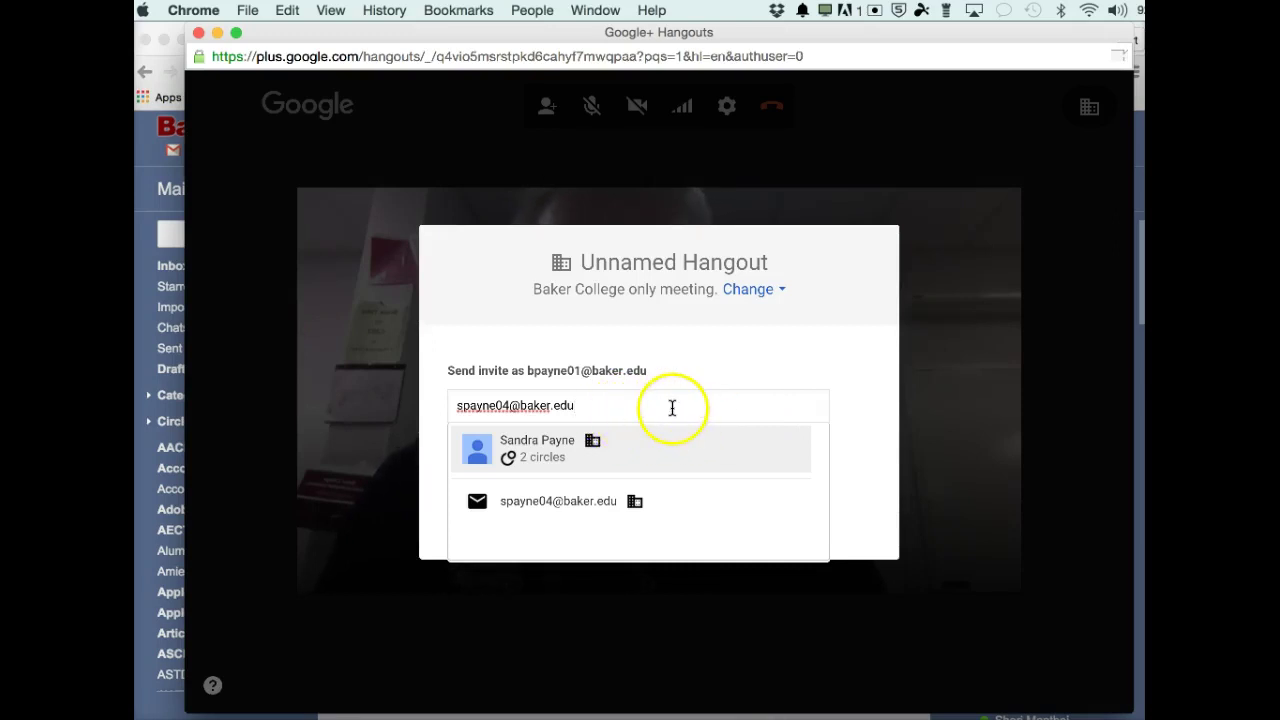
key("Return")
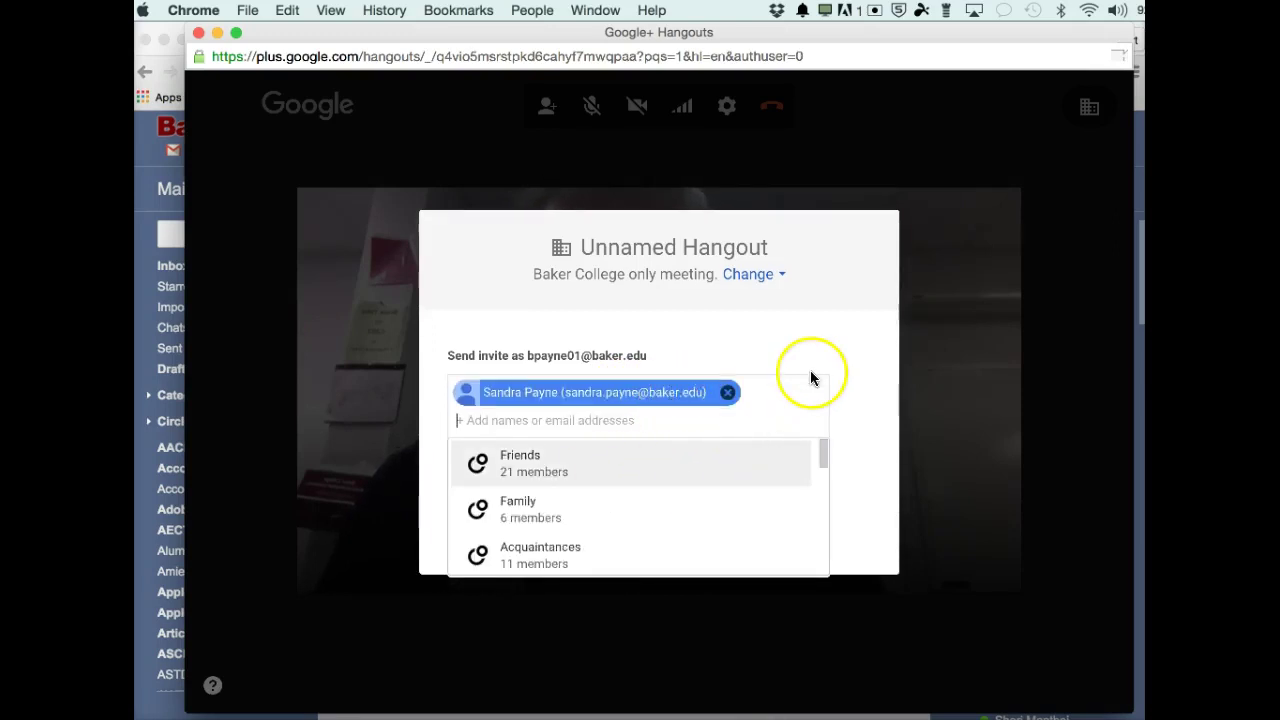
left_click(861, 431)
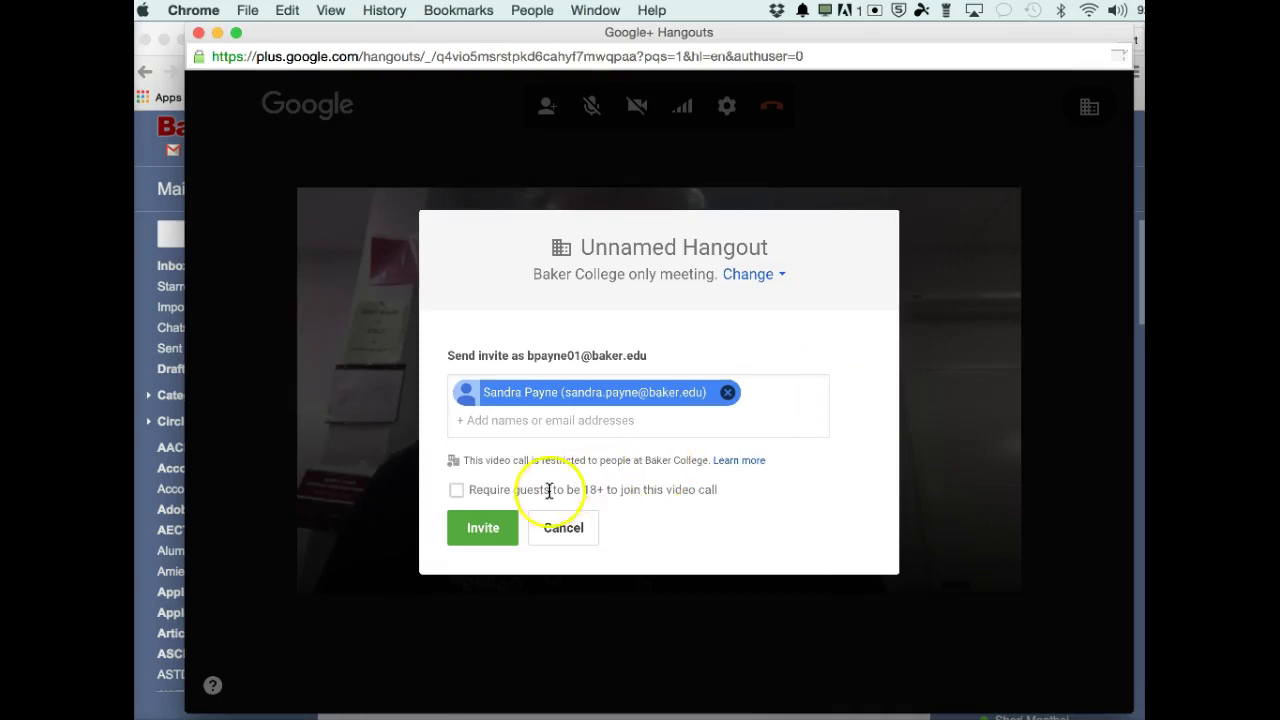
Send the call invitation, then hang up when nobody joins.
left_click(484, 537)
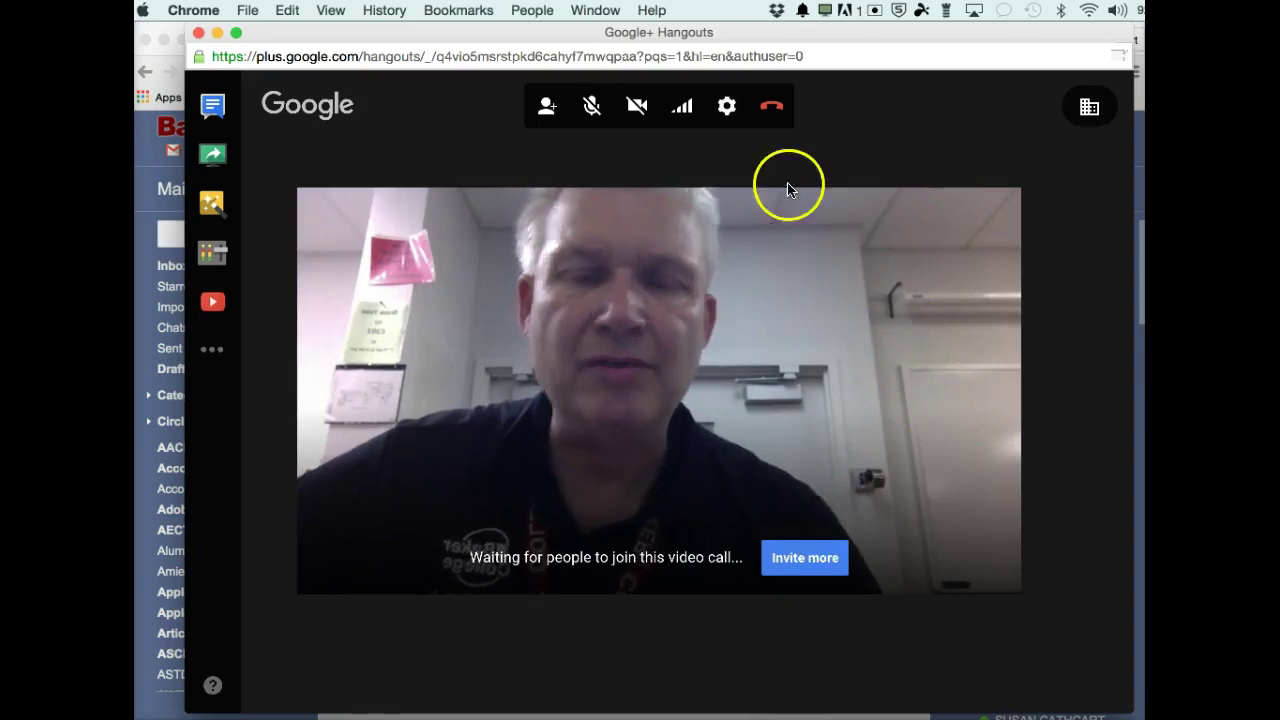
left_click(772, 108)
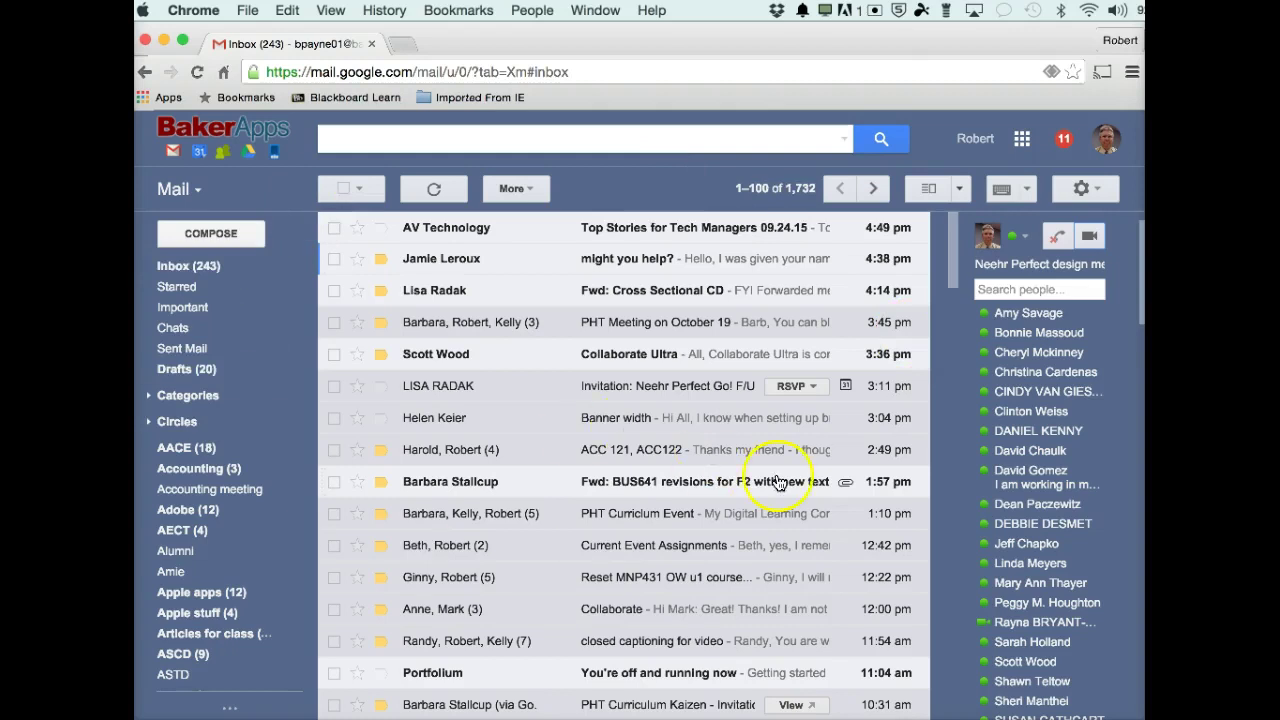
Show the Google apps panel, listing Mail, Google+, Calendar, Drive and more, over the inbox.
mouse_move(912, 352)
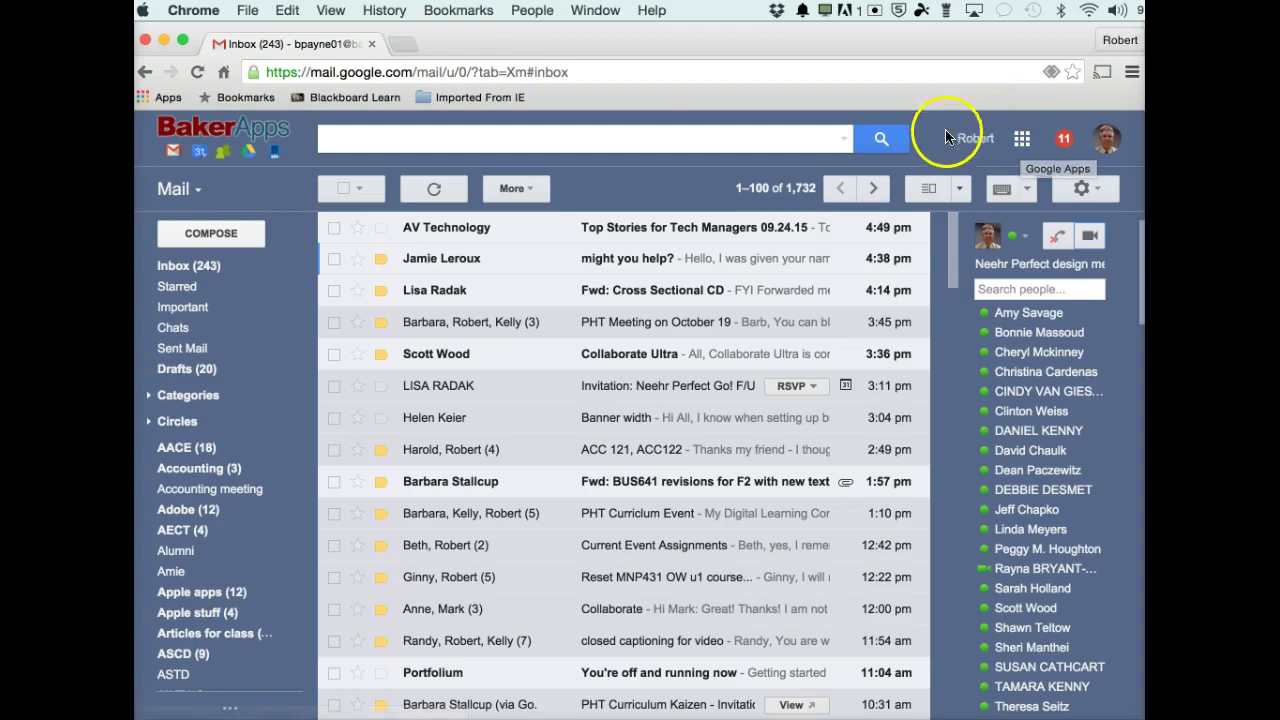
left_click(1022, 142)
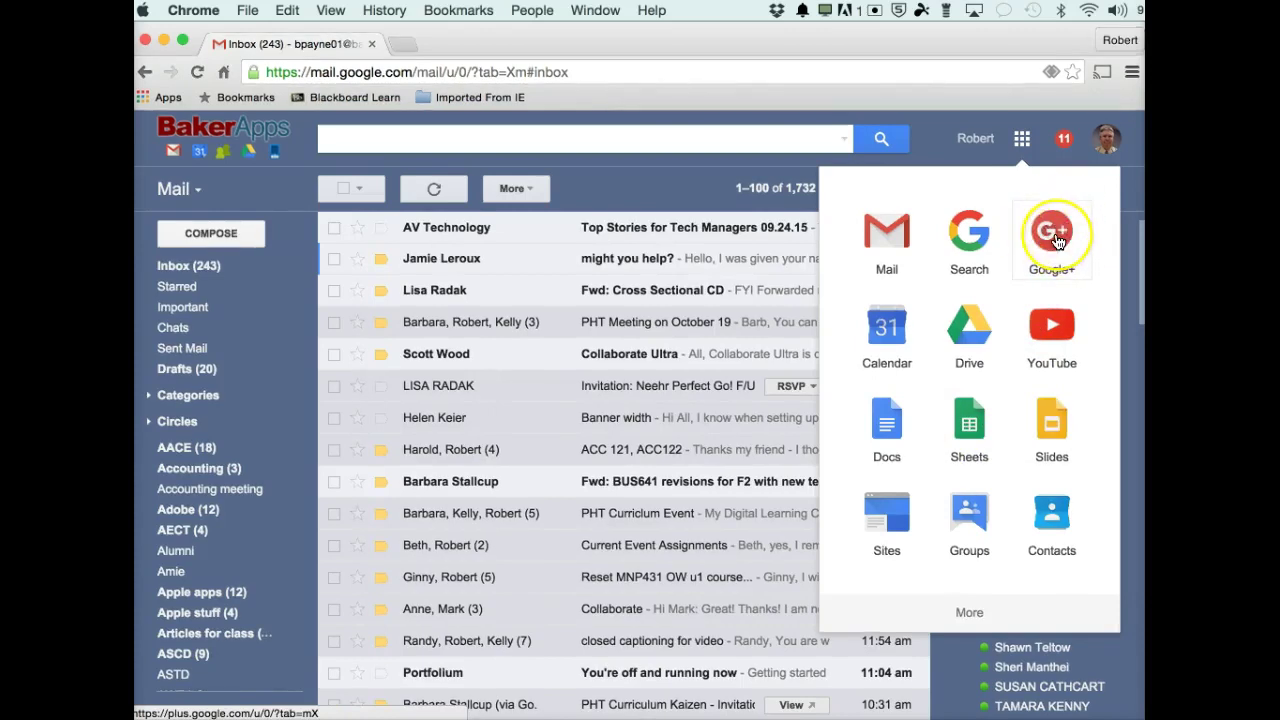
Open Google+ in a new tab and navigate to its Hangouts page.
left_click(1056, 240)
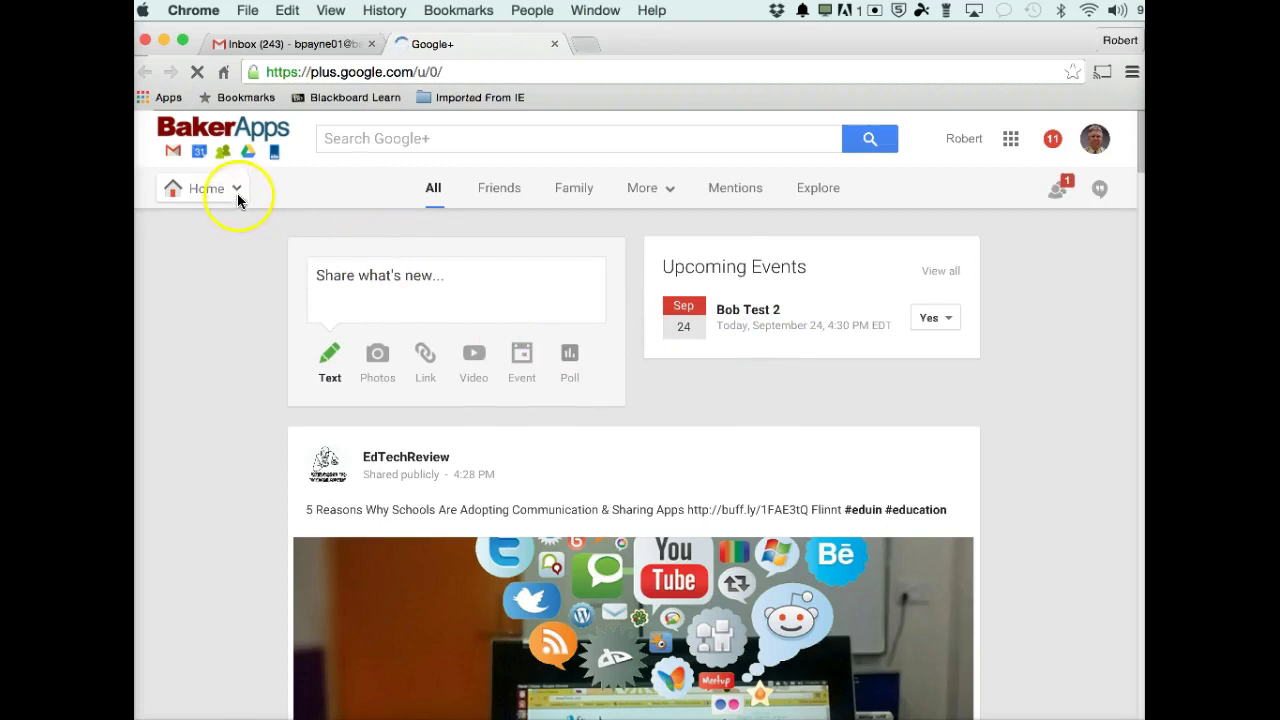
mouse_move(237, 193)
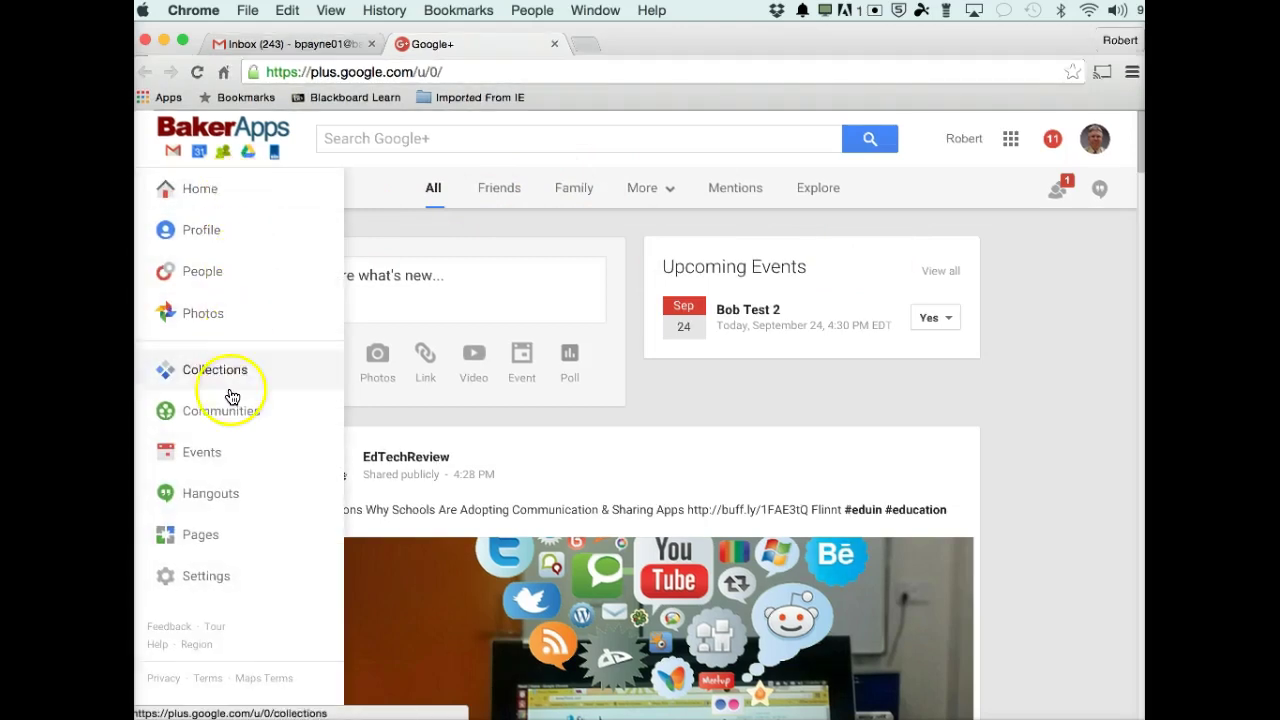
left_click(212, 496)
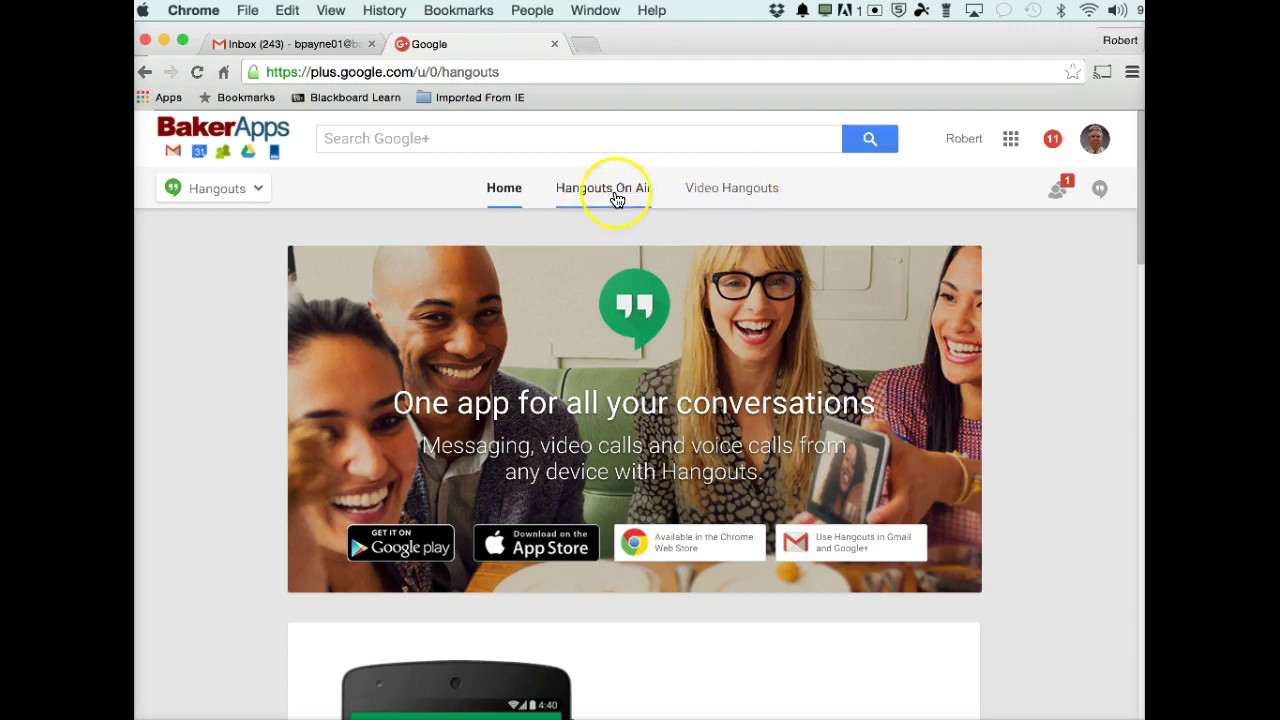
Browse the Hangouts On Air section, then the Video Hangouts section with Start a video Hangout.
left_click(745, 290)
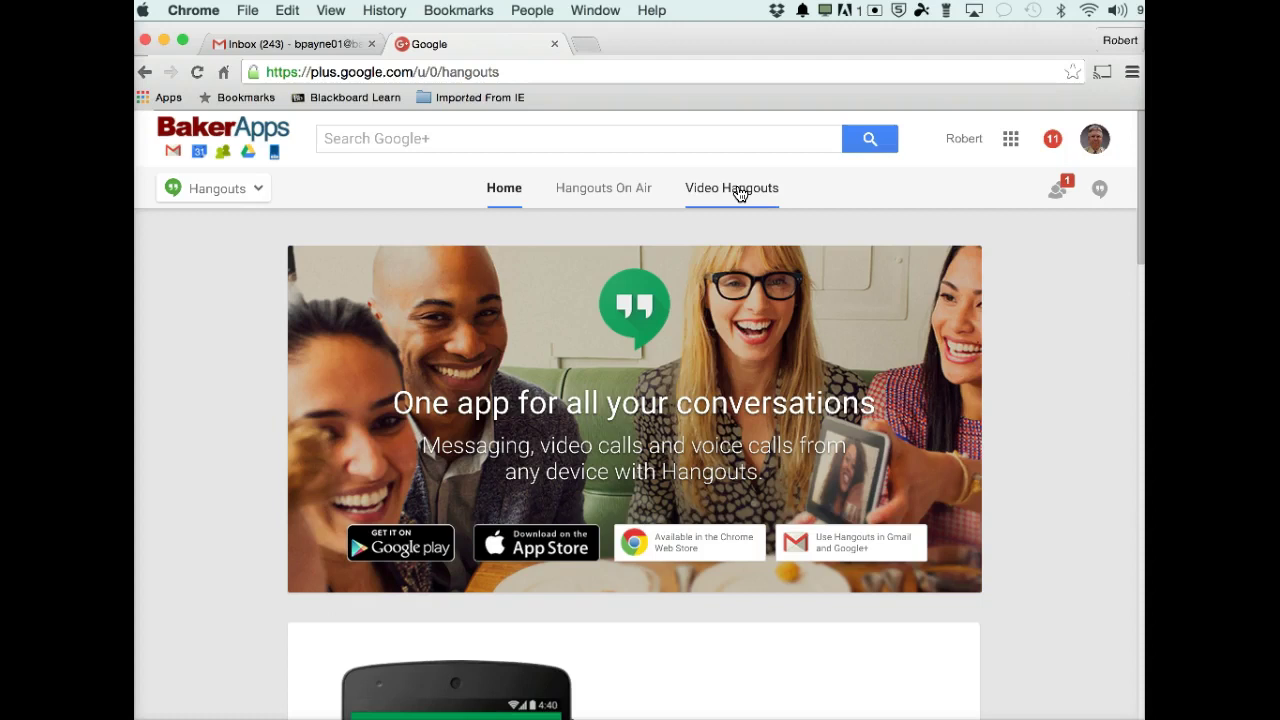
left_click(736, 193)
left_click(740, 195)
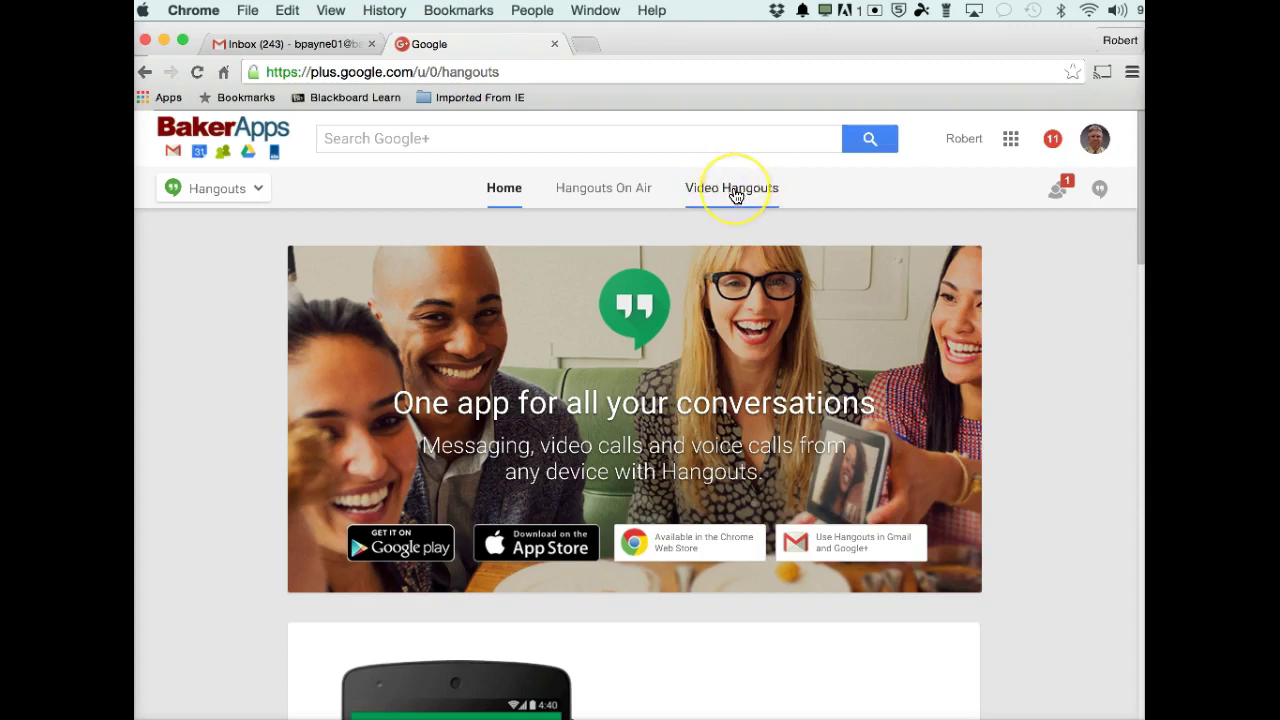
left_click(735, 195)
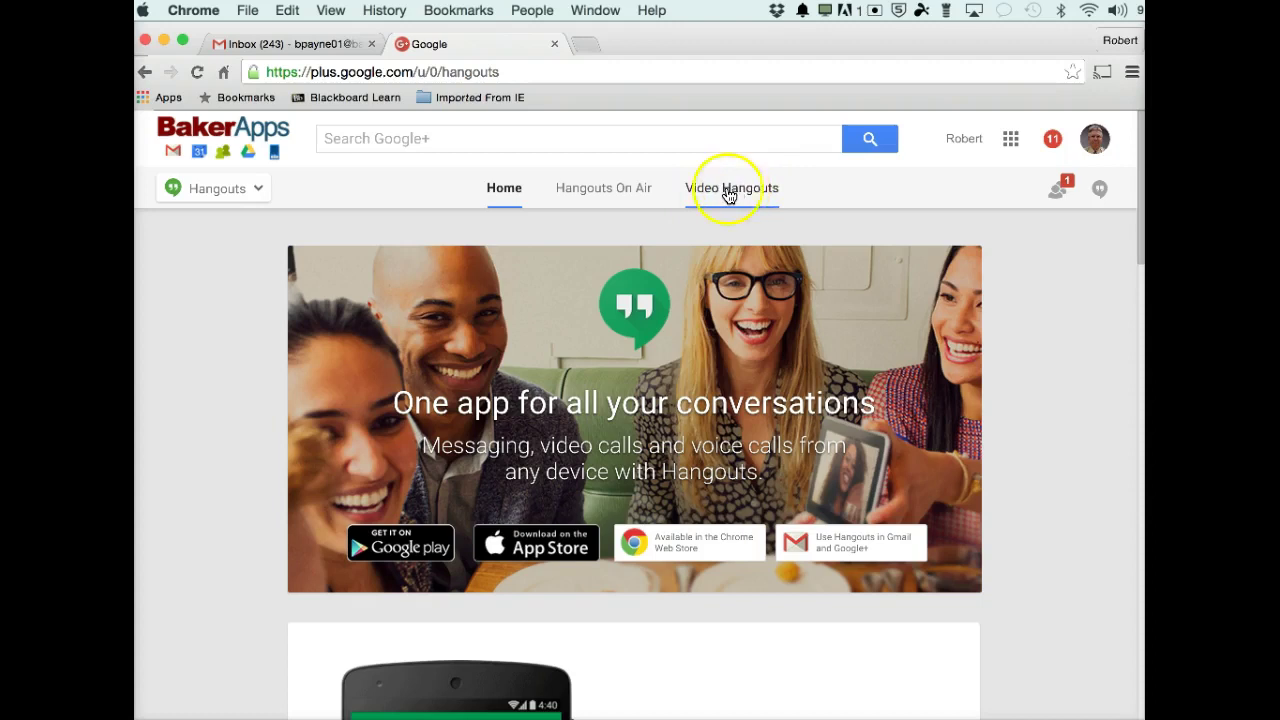
left_click(601, 195)
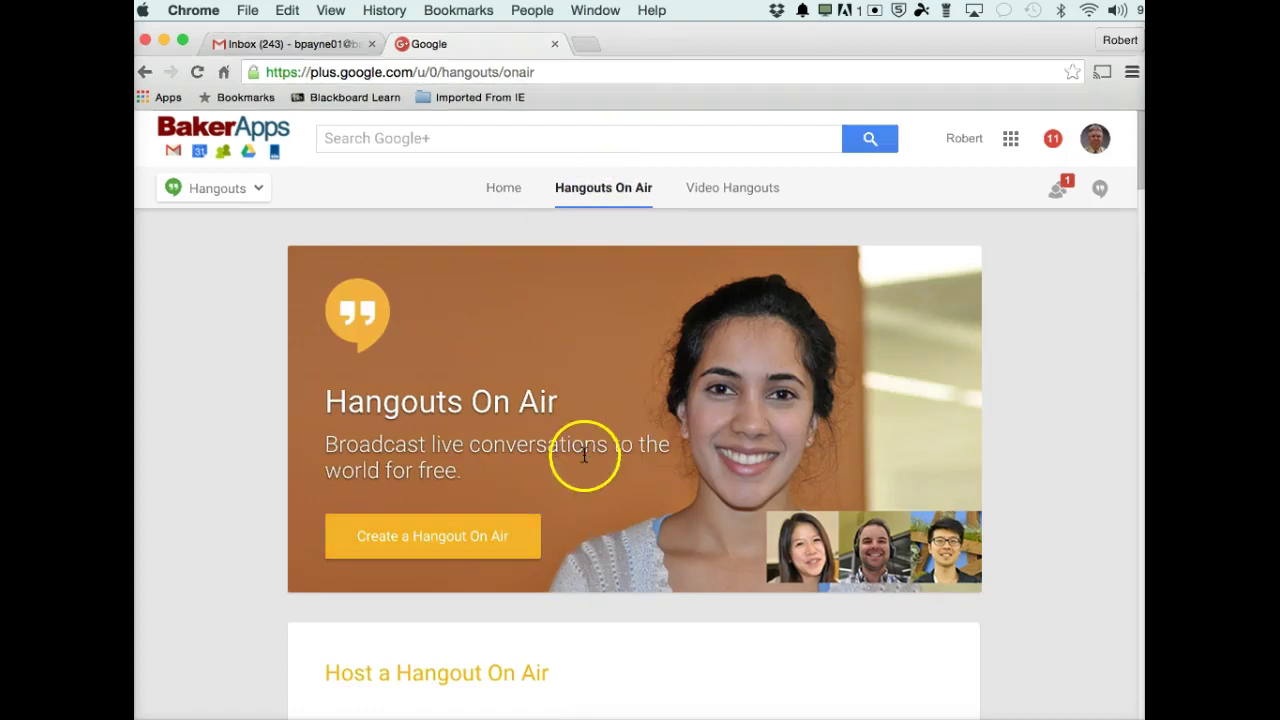
left_click(742, 194)
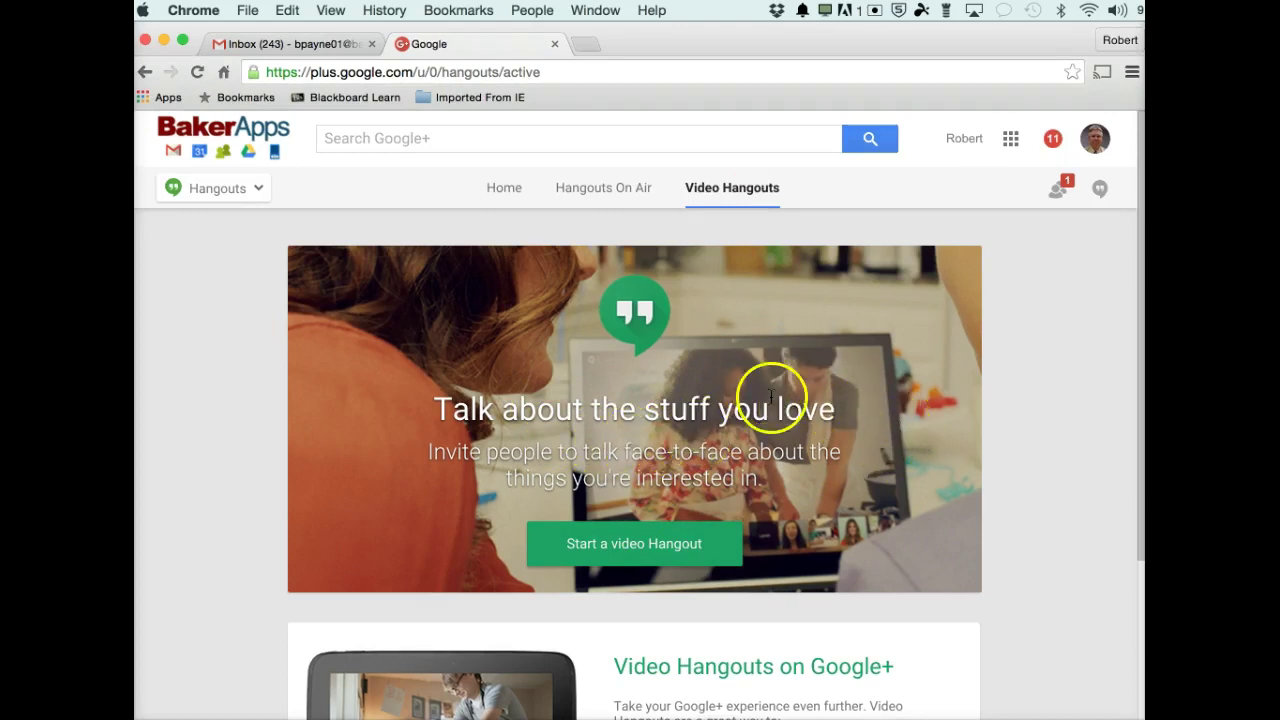
left_click(257, 190)
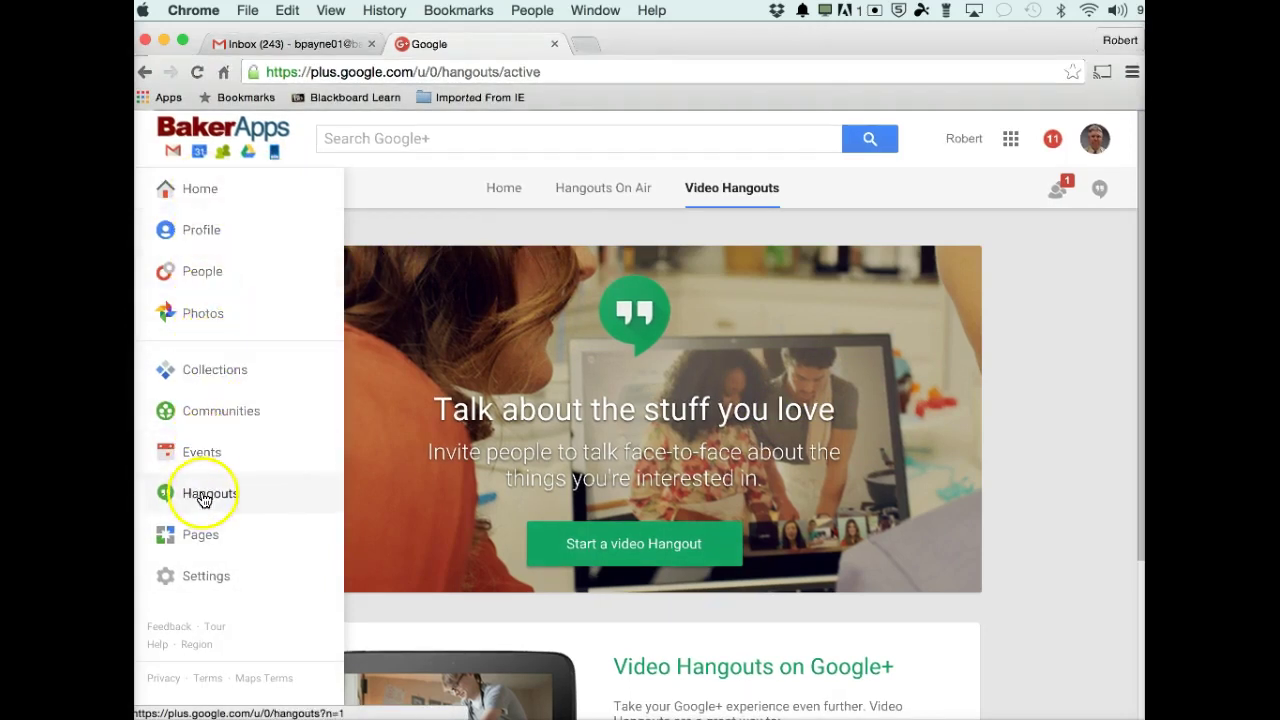
Go to Google+ Events and open a Plan a Hangout form for Thu, Sep 24, 2015.
left_click(201, 455)
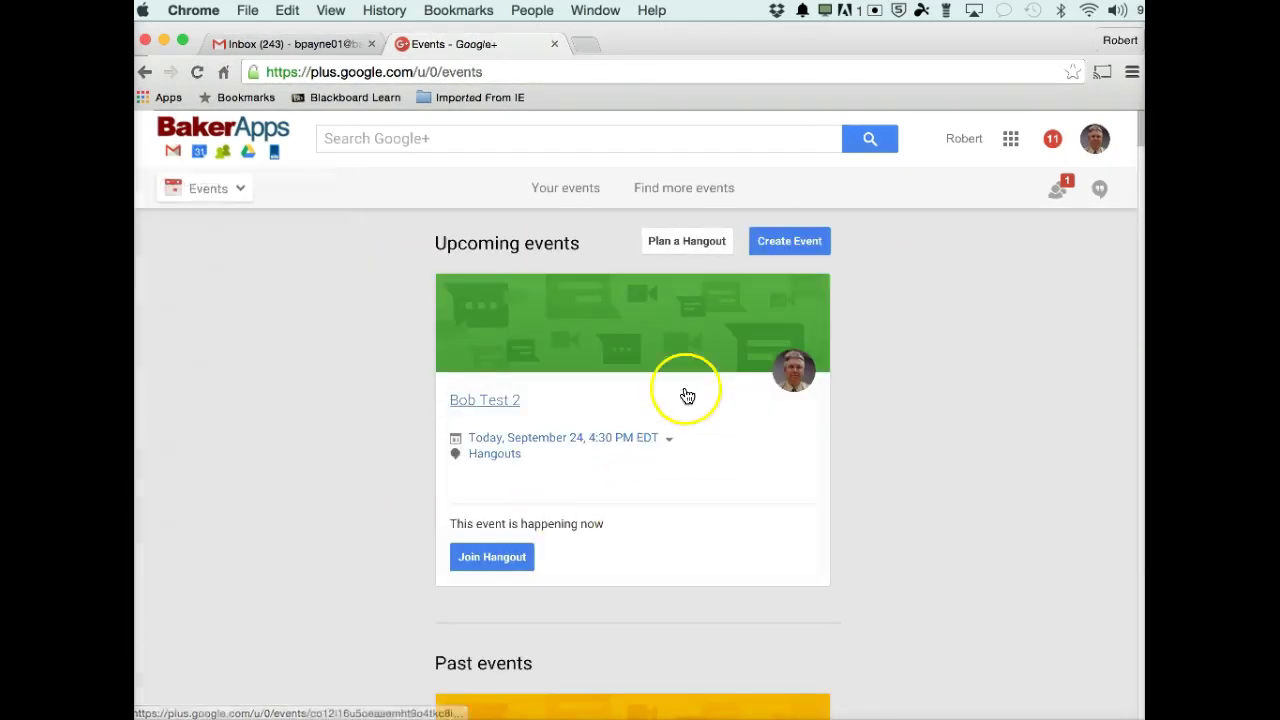
left_click(684, 241)
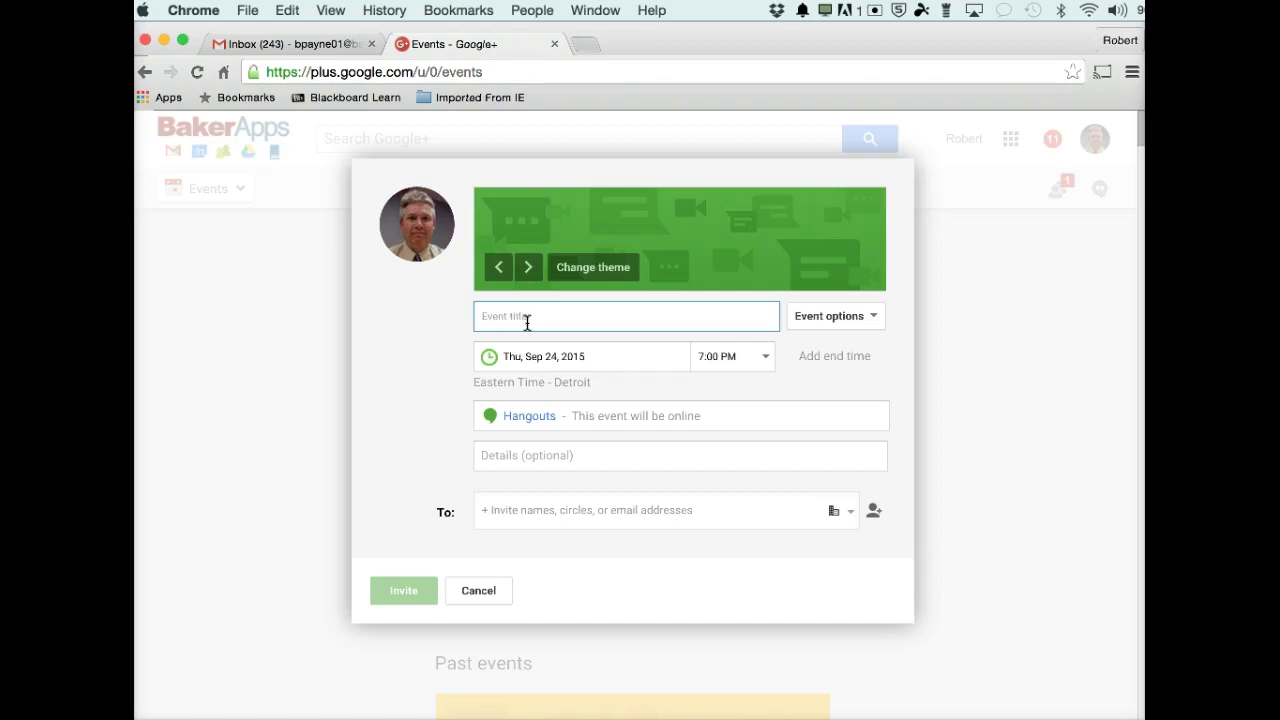
Title the event 'Best Flint Test 3' and change its start time to 5:00 PM.
left_click(510, 320)
left_click(531, 319)
left_click(507, 319)
type("Best")
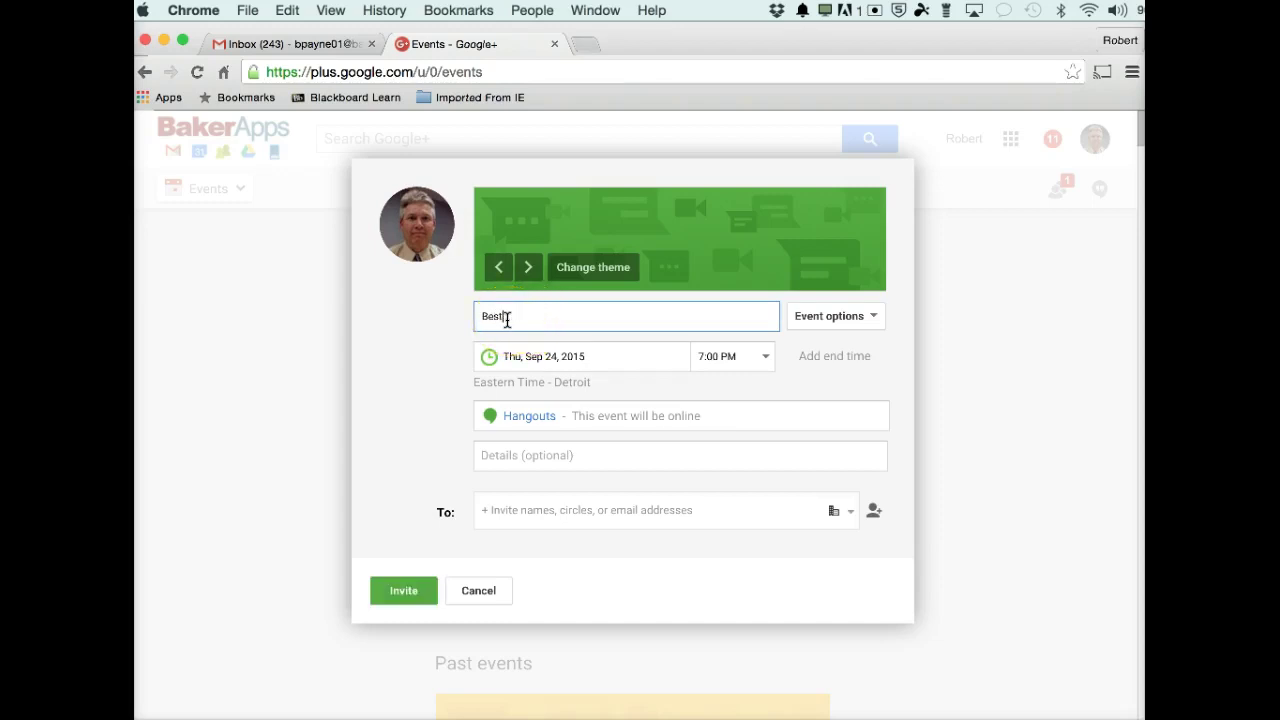
type(" Flint Test 3")
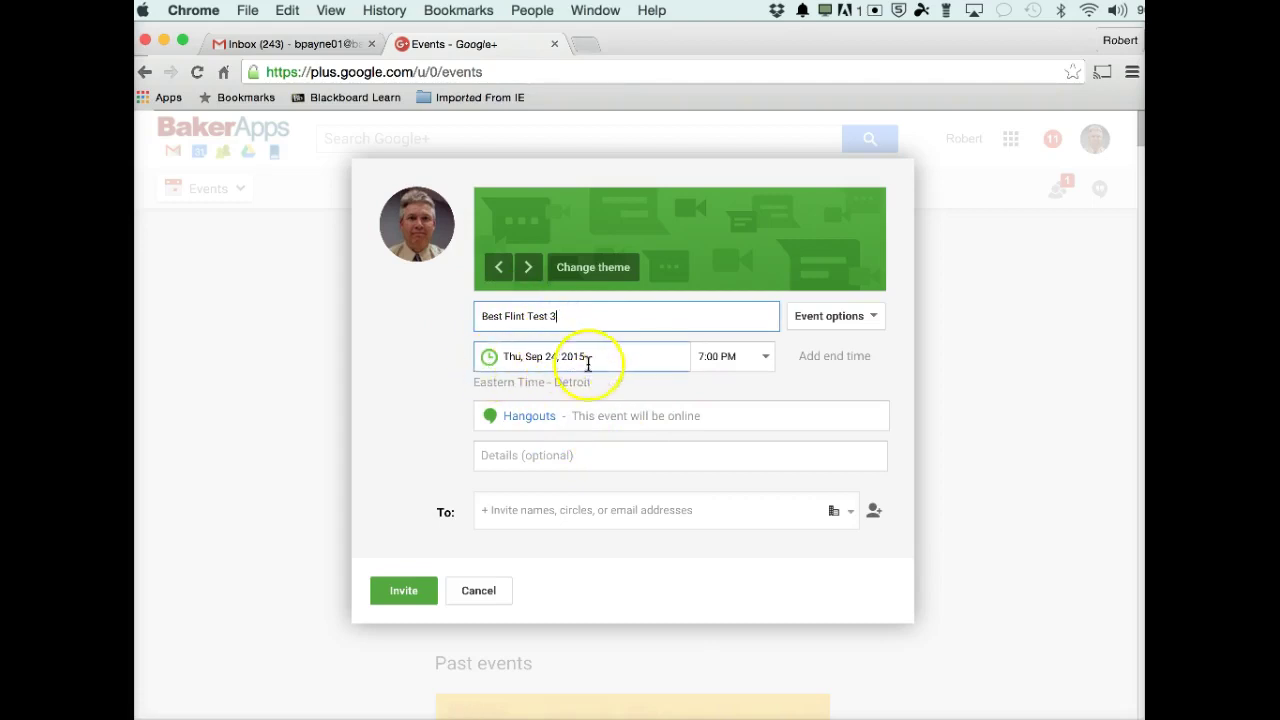
left_click(766, 359)
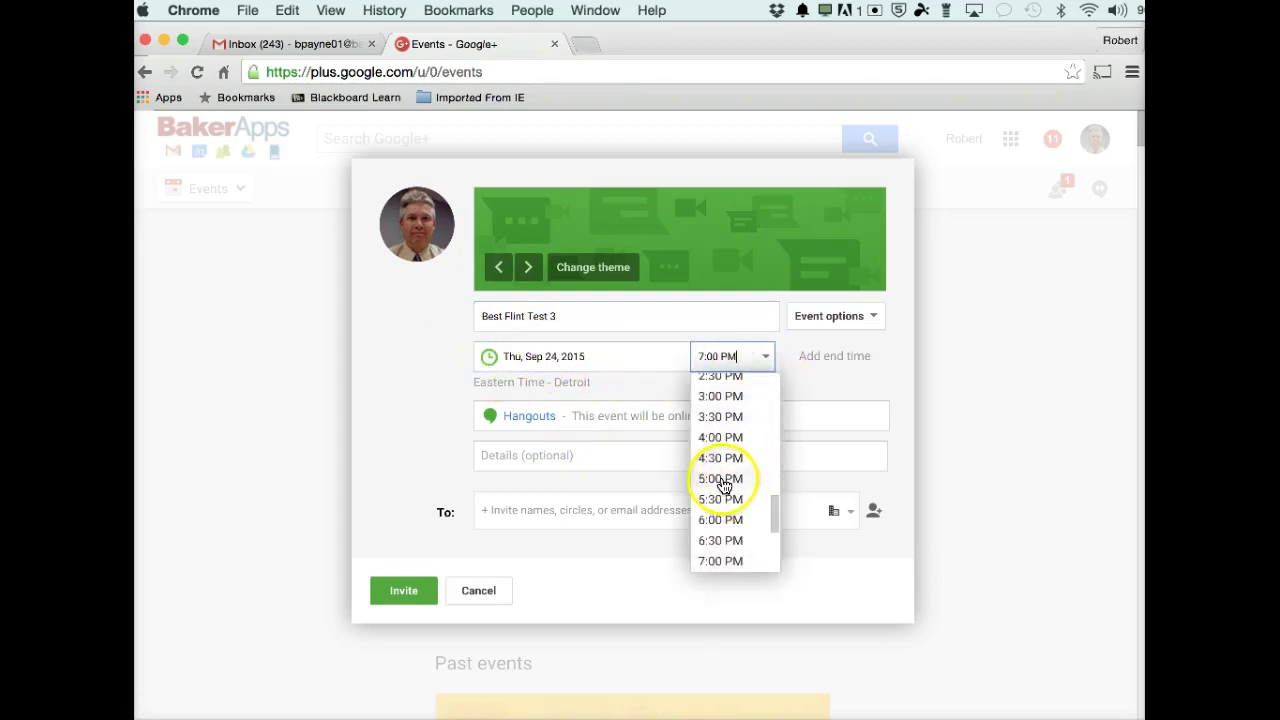
left_click(722, 478)
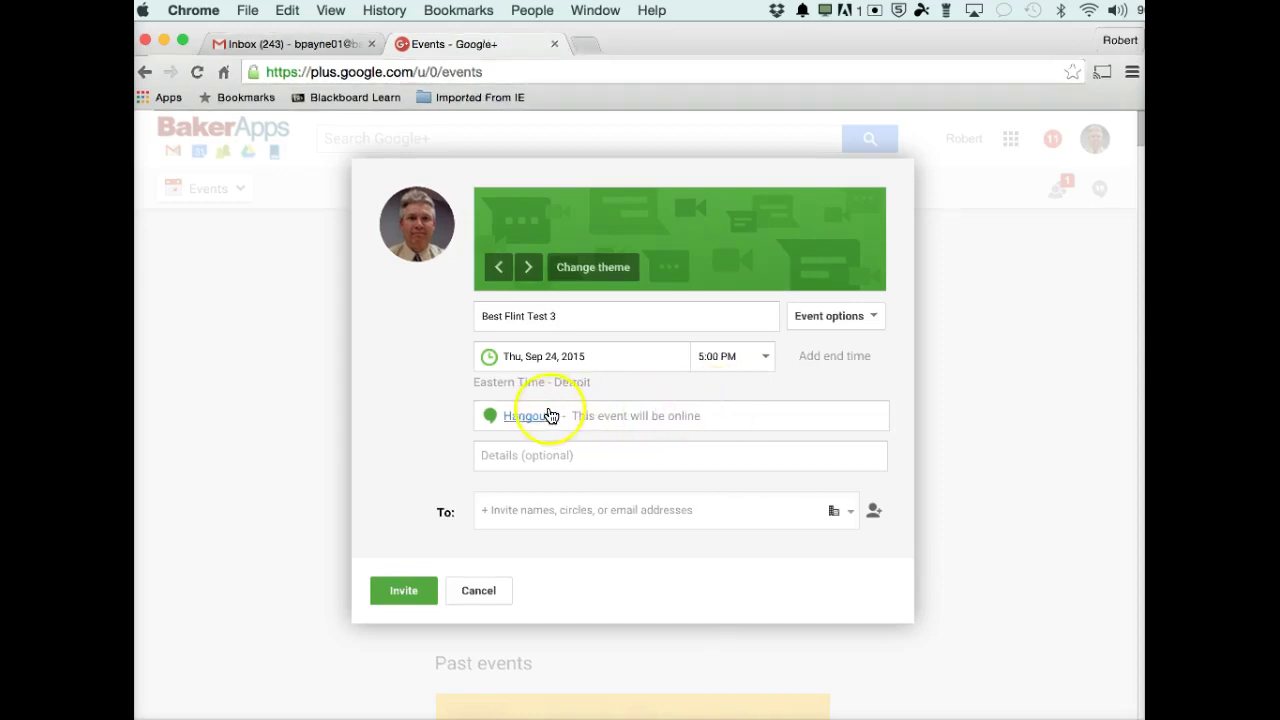
Add an outside guest to the event's invite list by their e-mail address.
left_click(494, 454)
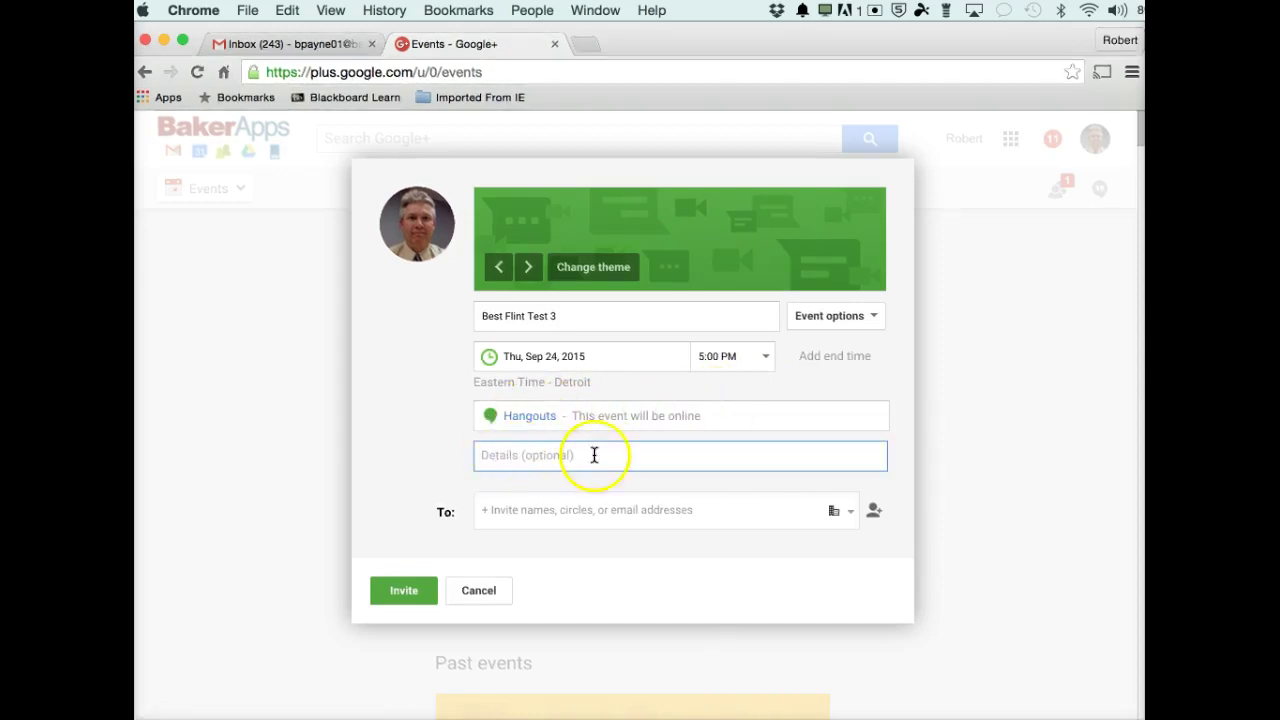
left_click(630, 505)
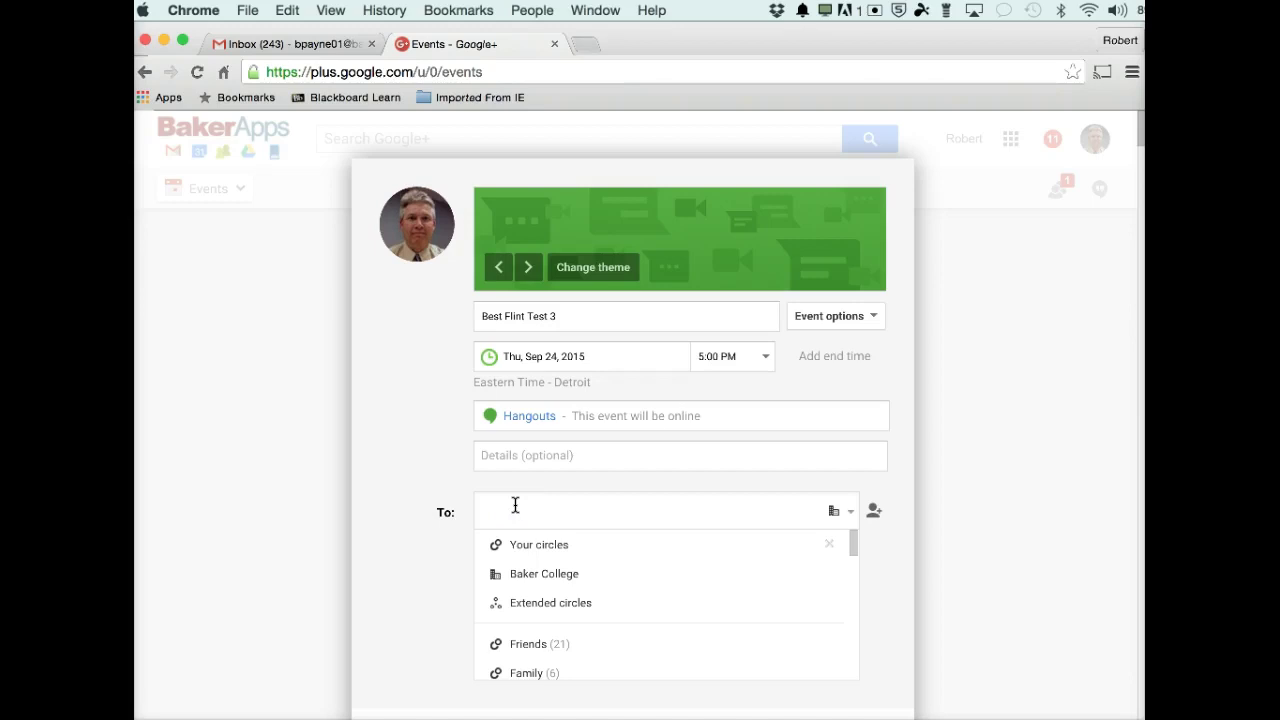
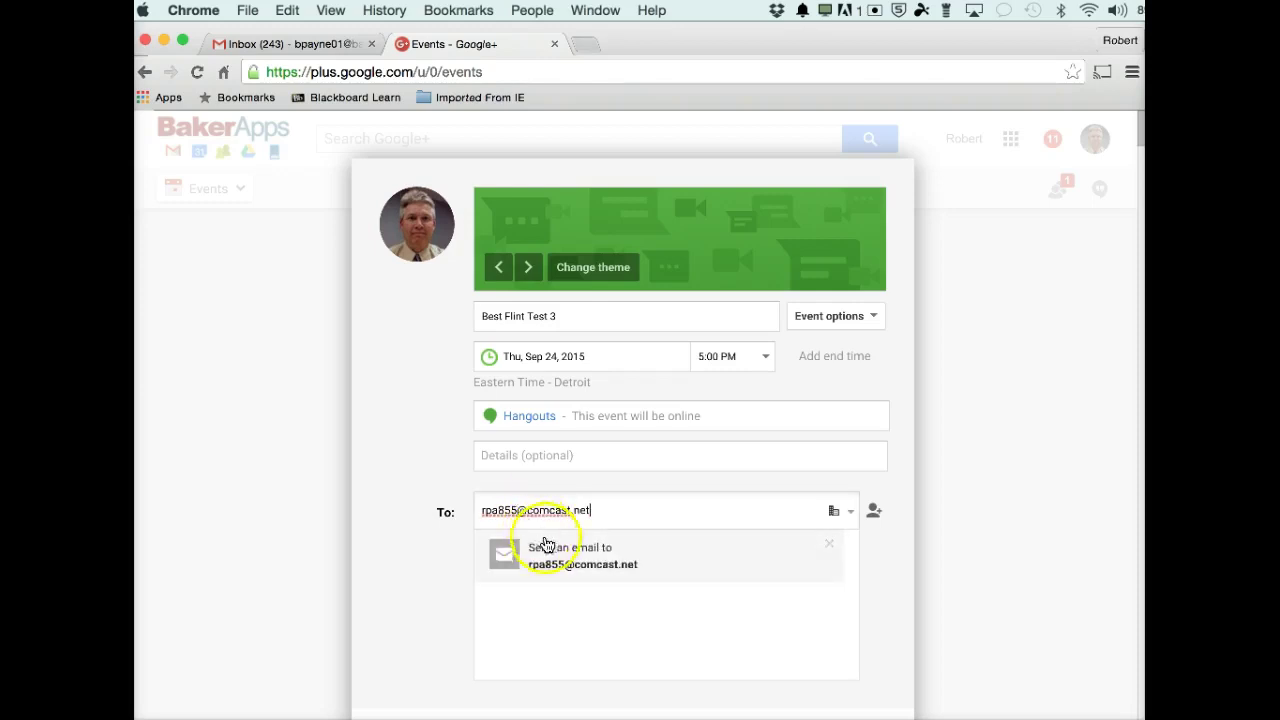
left_click(577, 558)
Allow external sharing beyond Baker College and send the event invitations.
scroll(700, 670, "down", 3)
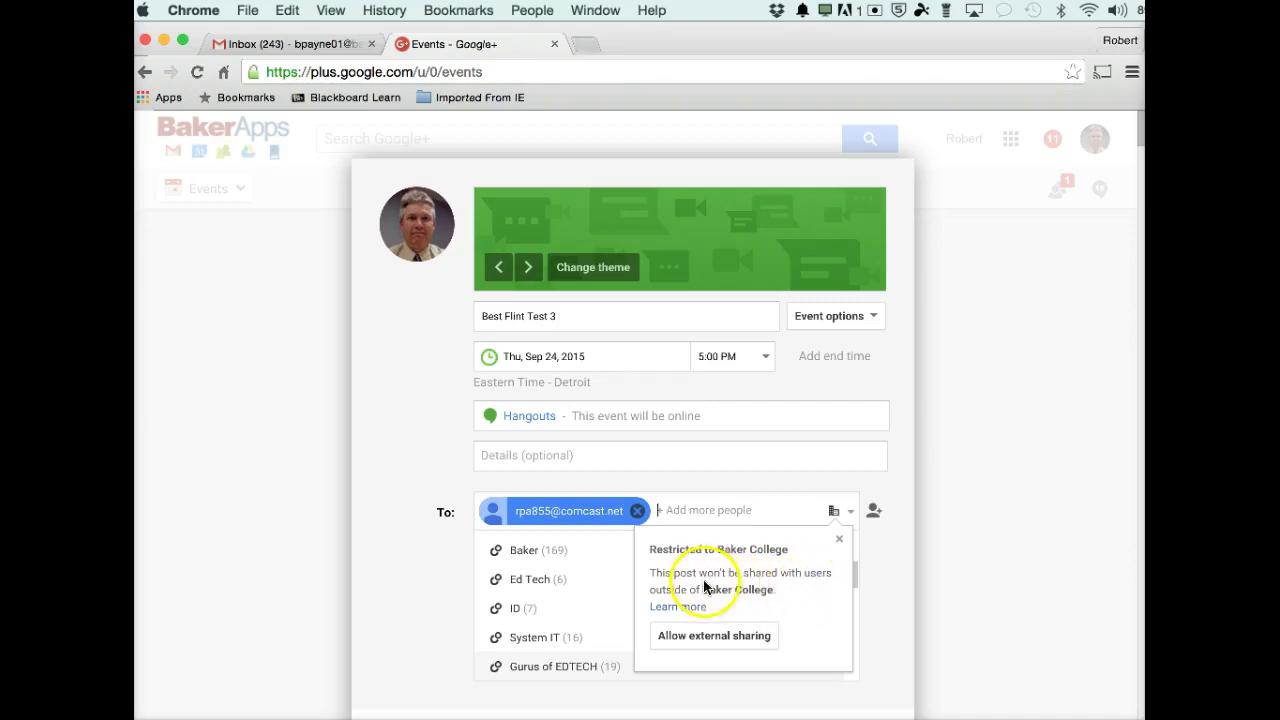
left_click(706, 636)
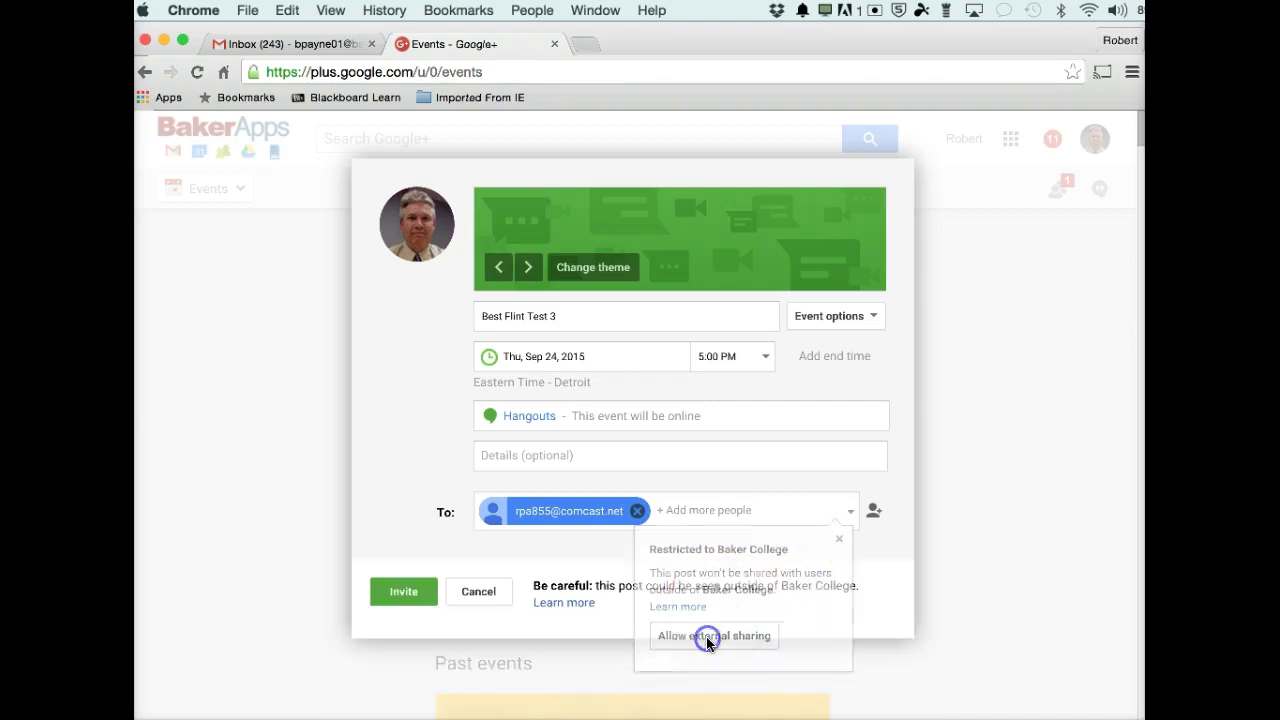
left_click(406, 598)
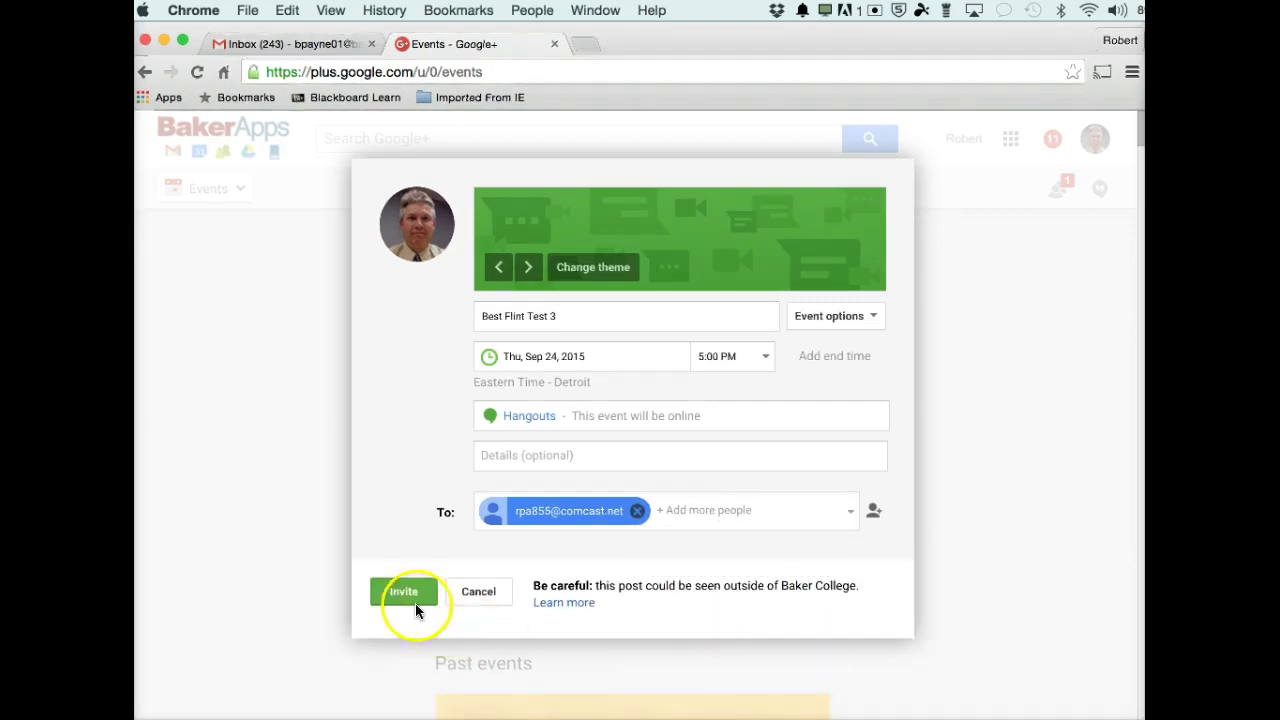
left_click(405, 598)
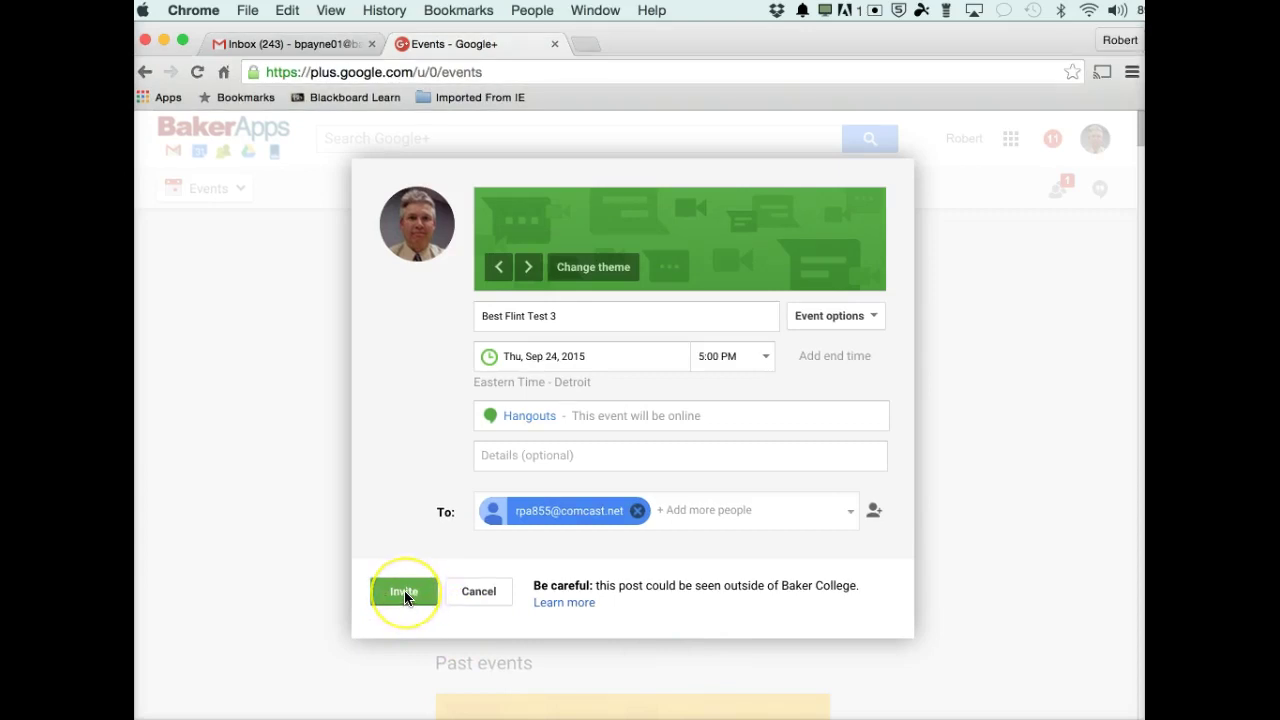
Confirm the Best Flint Test 3 invitations, then go back to Upcoming events showing Bob Test 2.
left_click(405, 594)
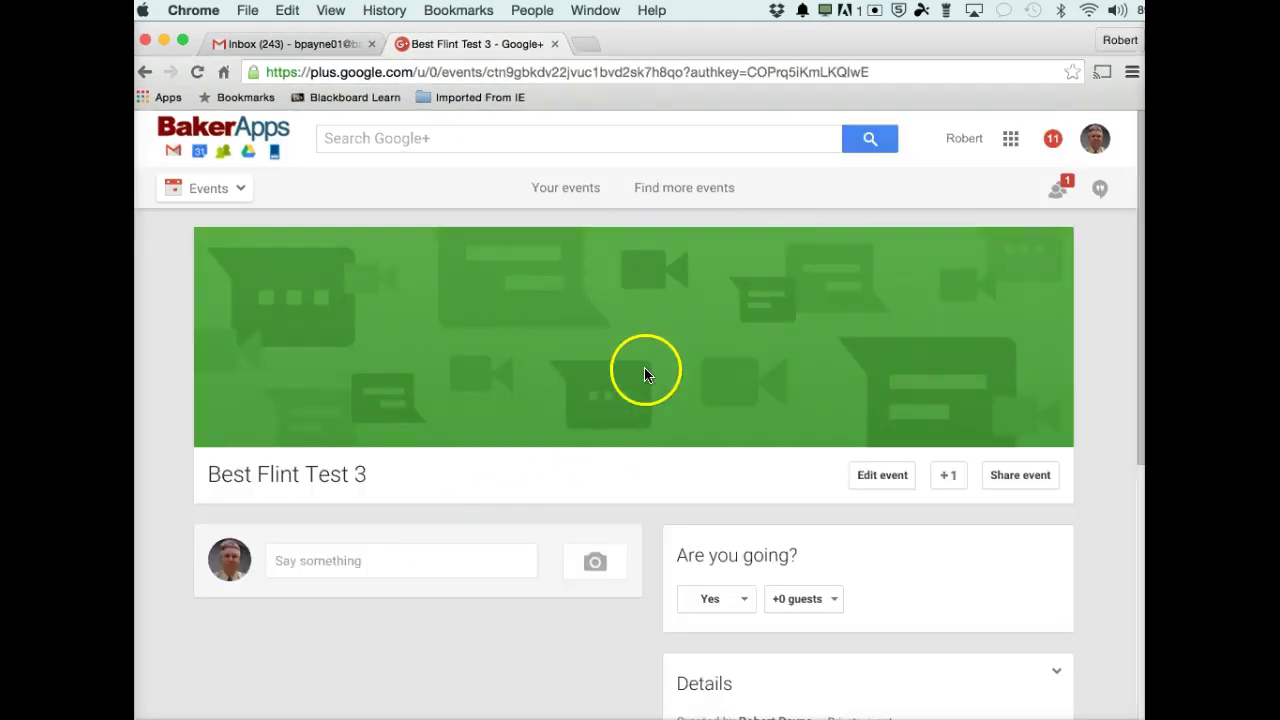
scroll(650, 360, "down", 3)
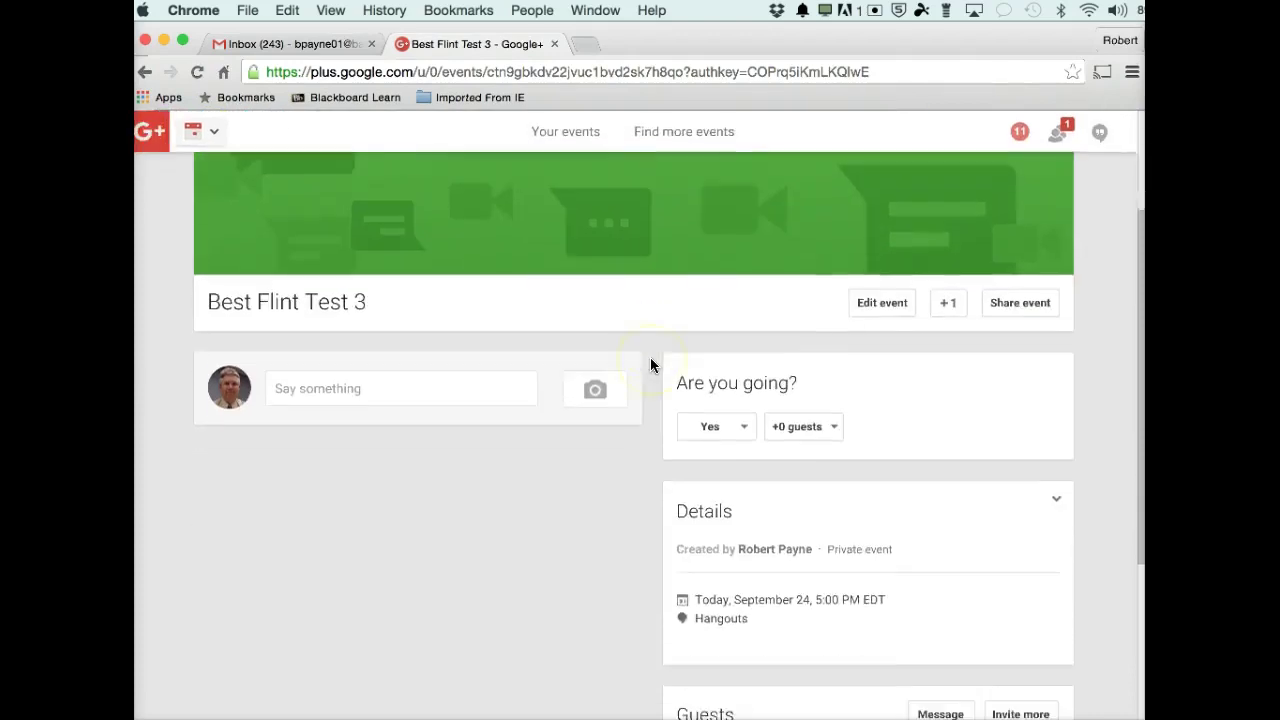
scroll(650, 360, "up", 3)
mouse_move(566, 347)
left_mouse_down()
mouse_move(638, 372)
mouse_move(656, 406)
left_mouse_up()
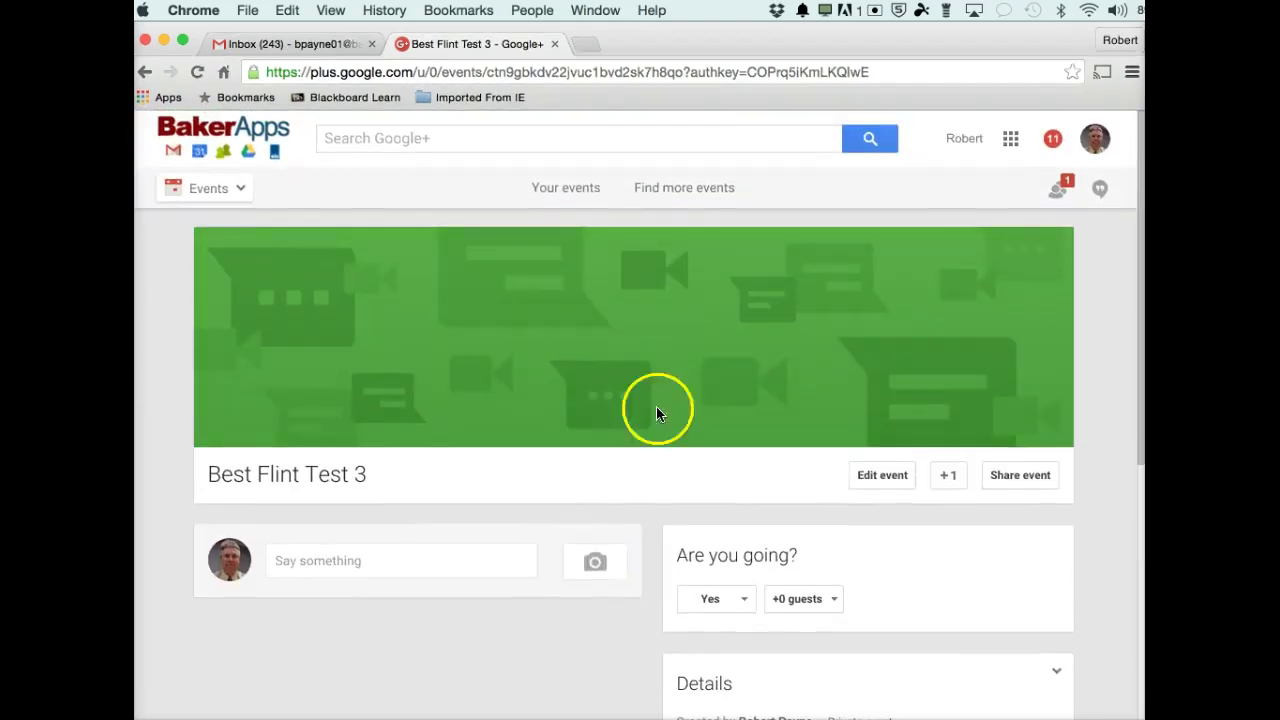
left_click_drag(485, 390, 594, 357)
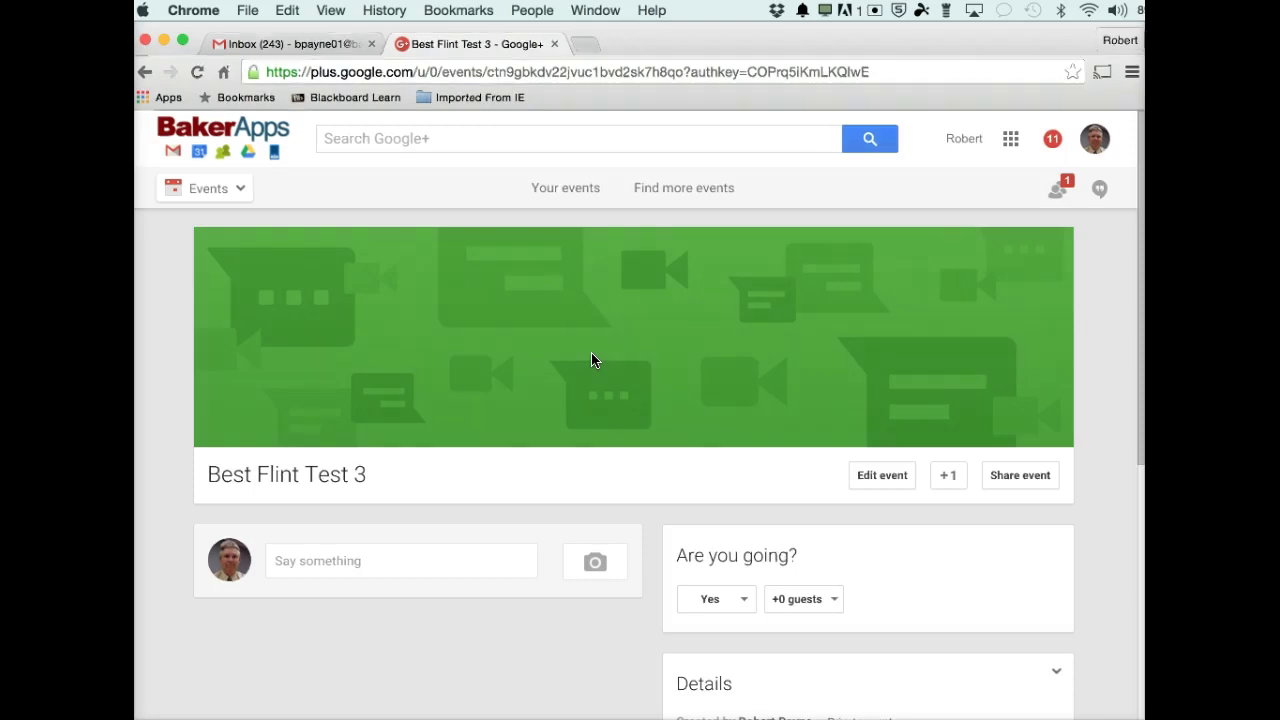
left_click(194, 686)
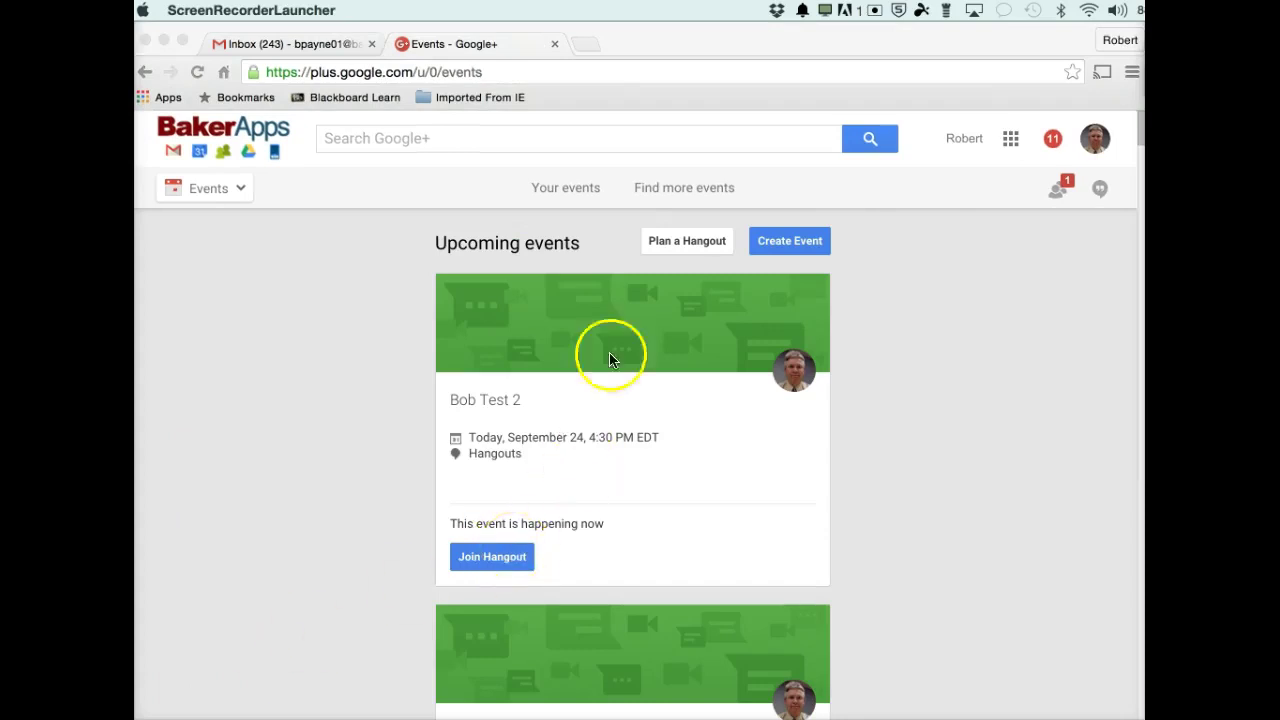
Join the hangout for the Bob Test 2 event from the browser window.
left_click(497, 562)
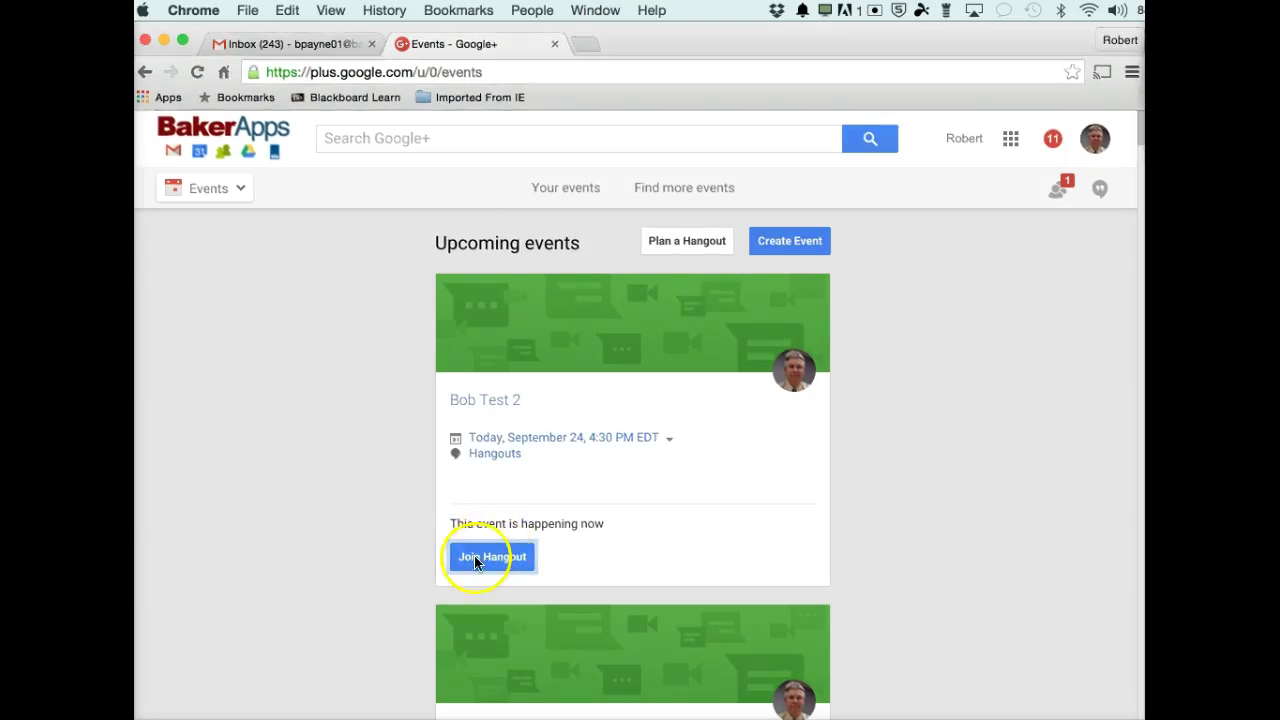
left_click(476, 560)
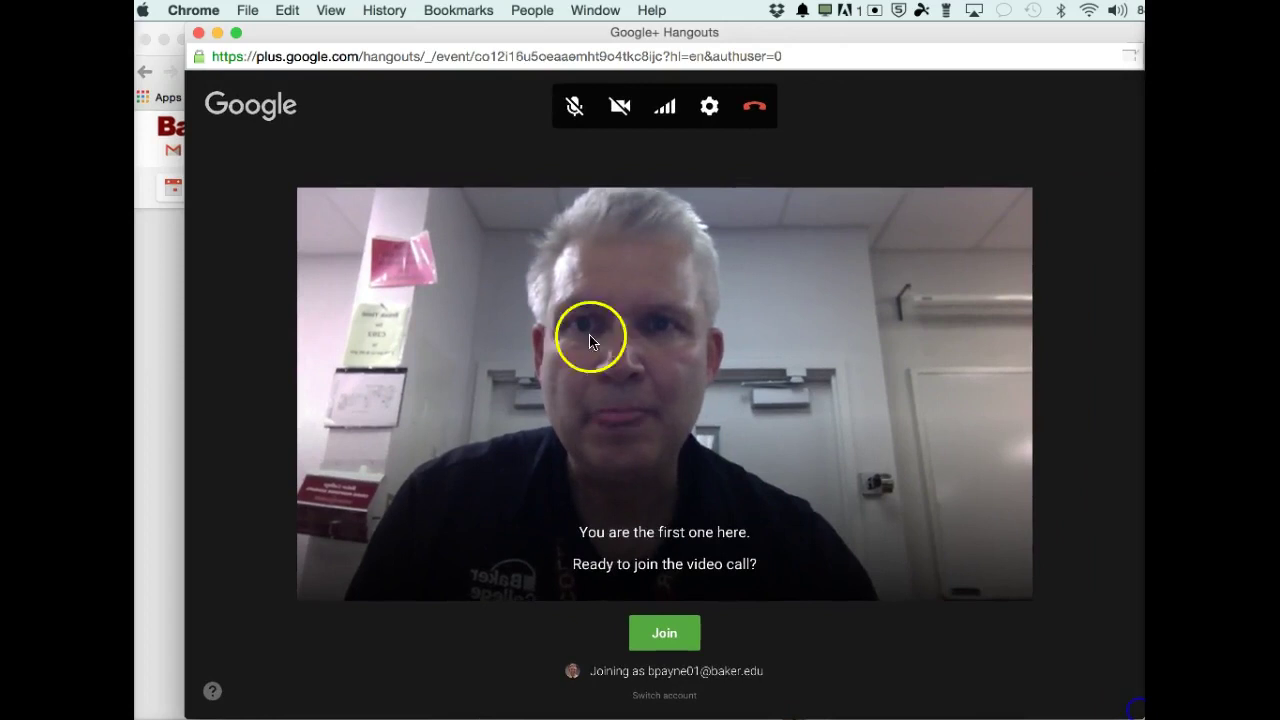
Shift the Hangouts call window slightly to the left.
left_click_drag(357, 34, 322, 30)
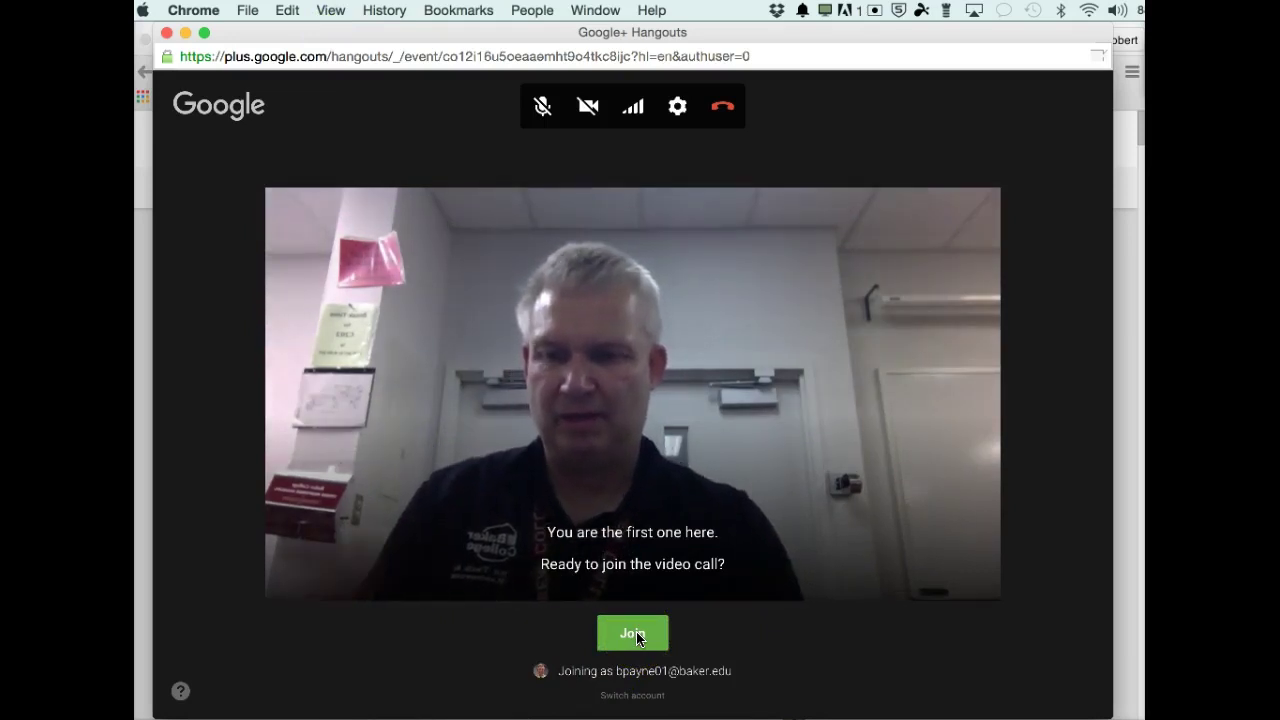
Join the Bob Test 2 video call from the camera preview screen.
left_click(638, 638)
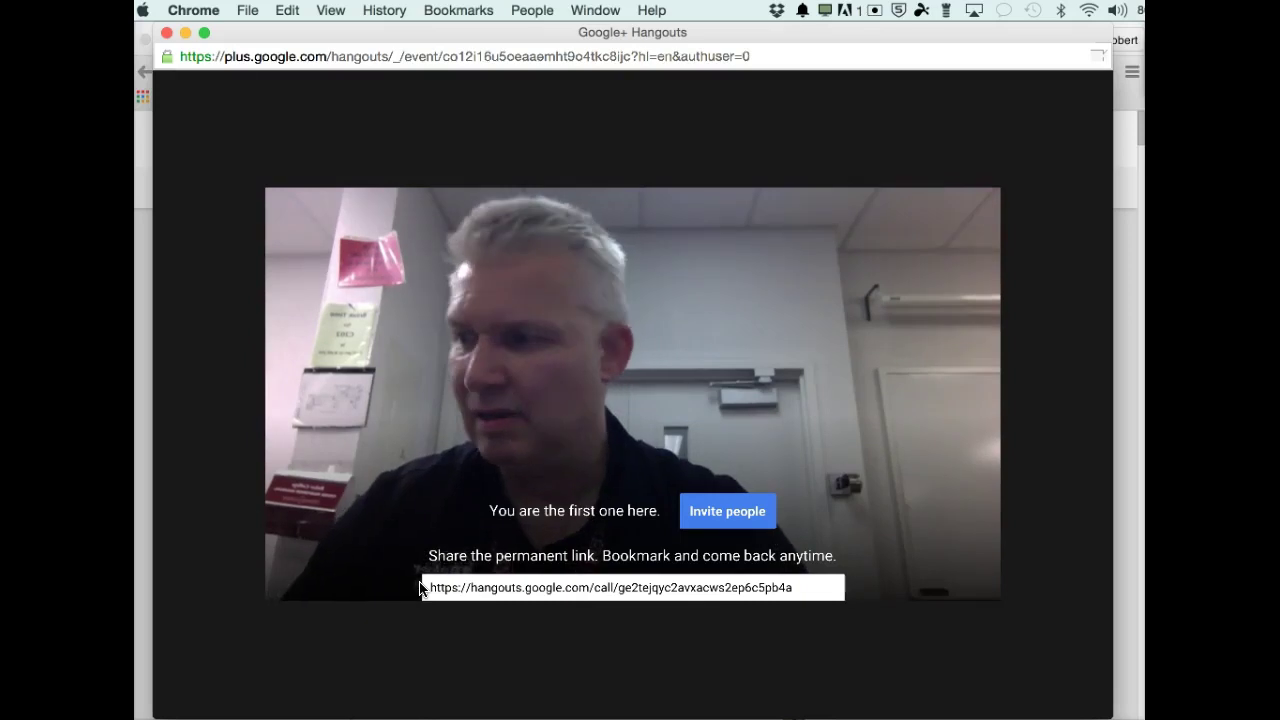
mouse_move(391, 551)
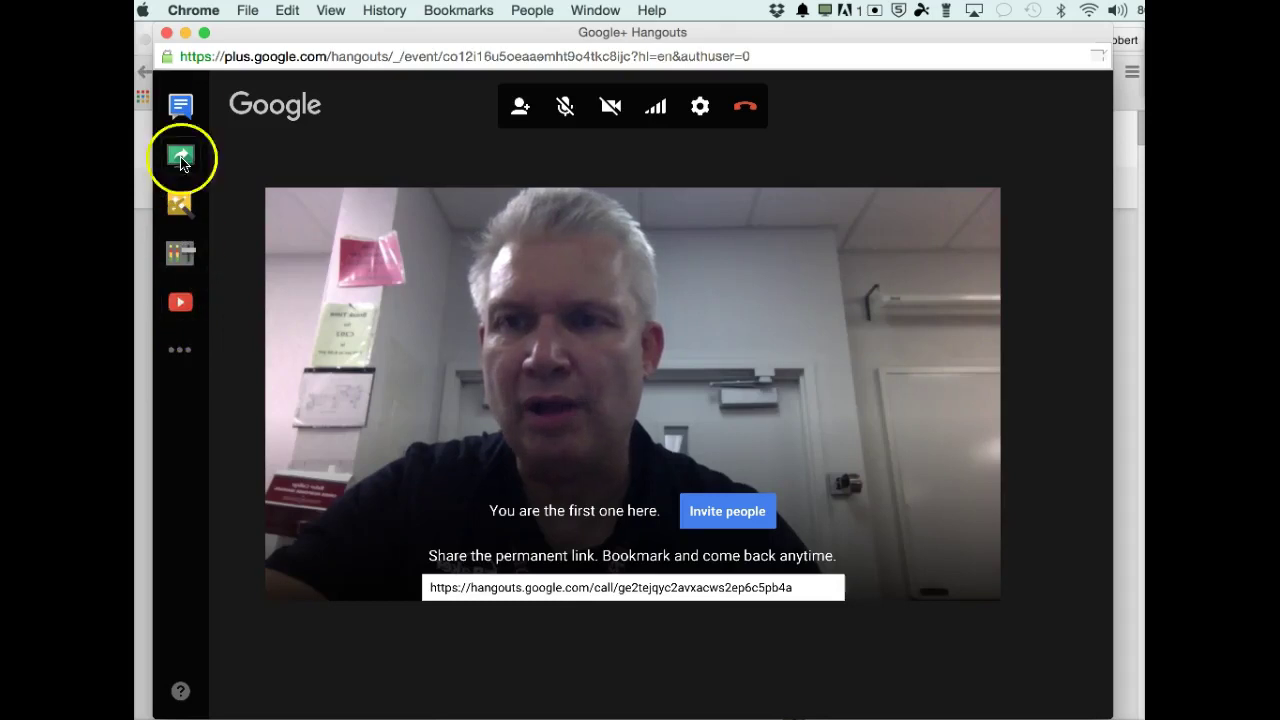
mouse_move(182, 256)
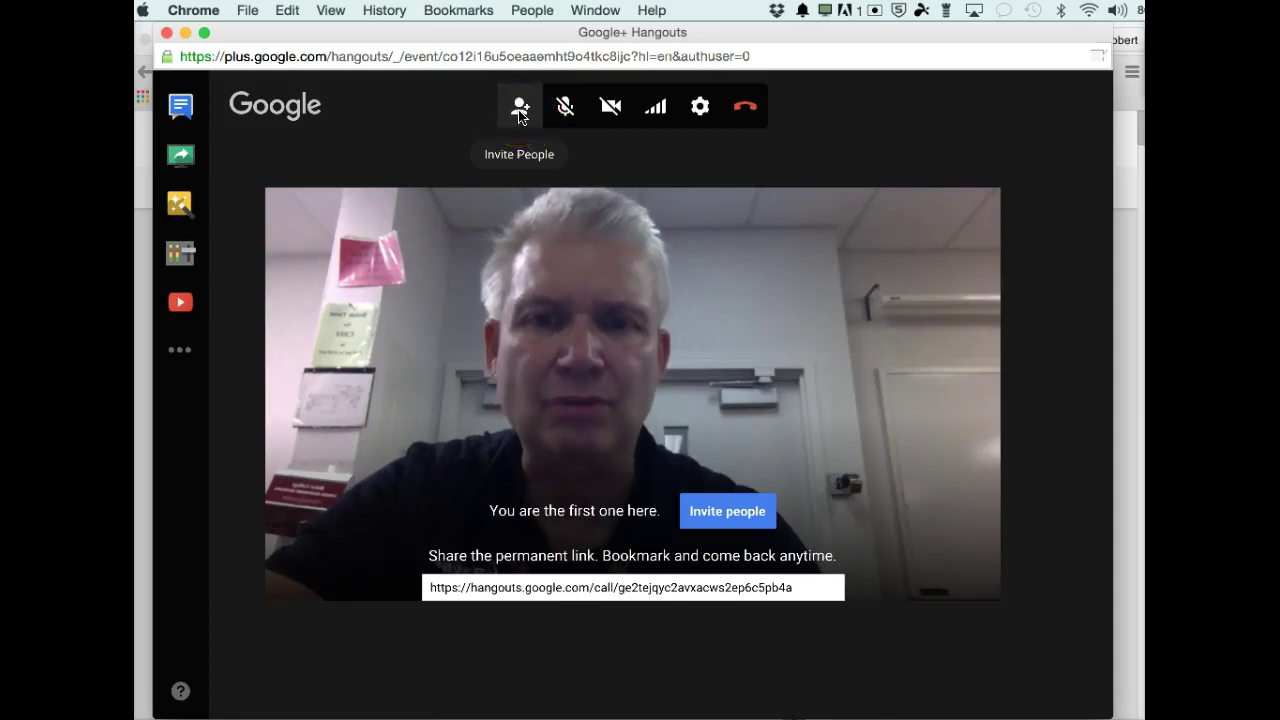
Send a call invitation to an outside contact's comcast.net e-mail address.
left_click(519, 112)
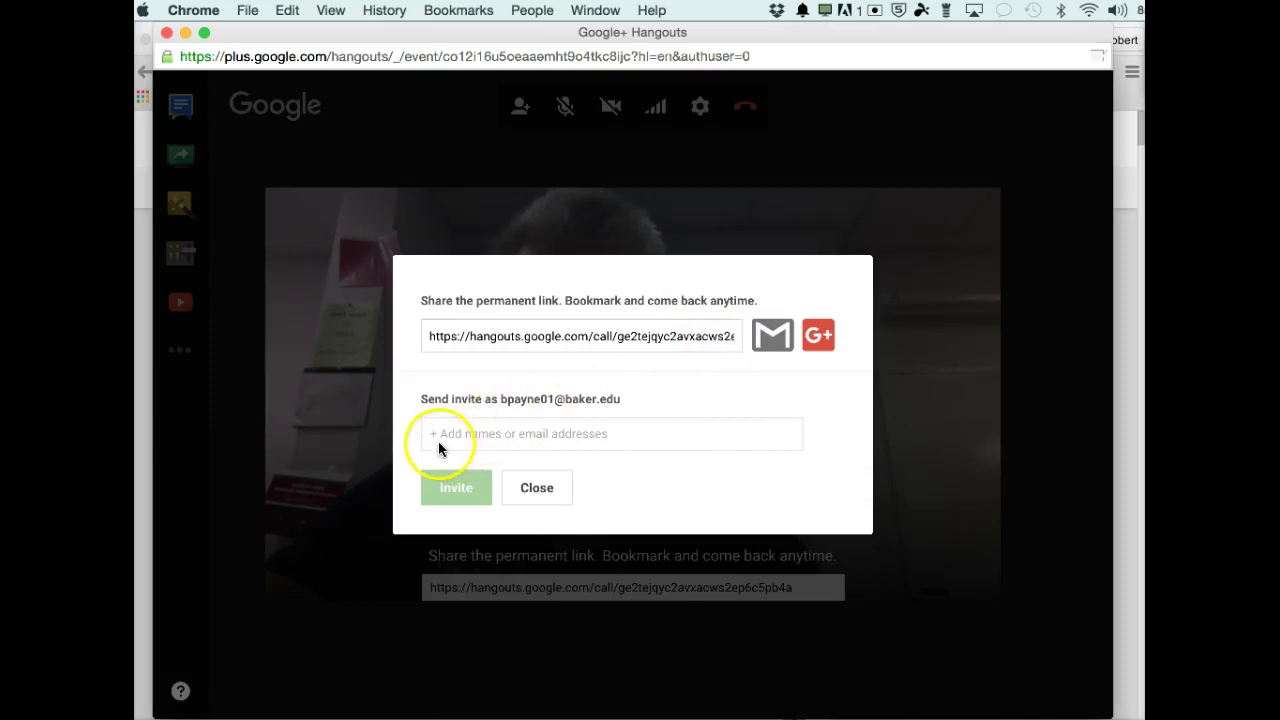
left_click(463, 434)
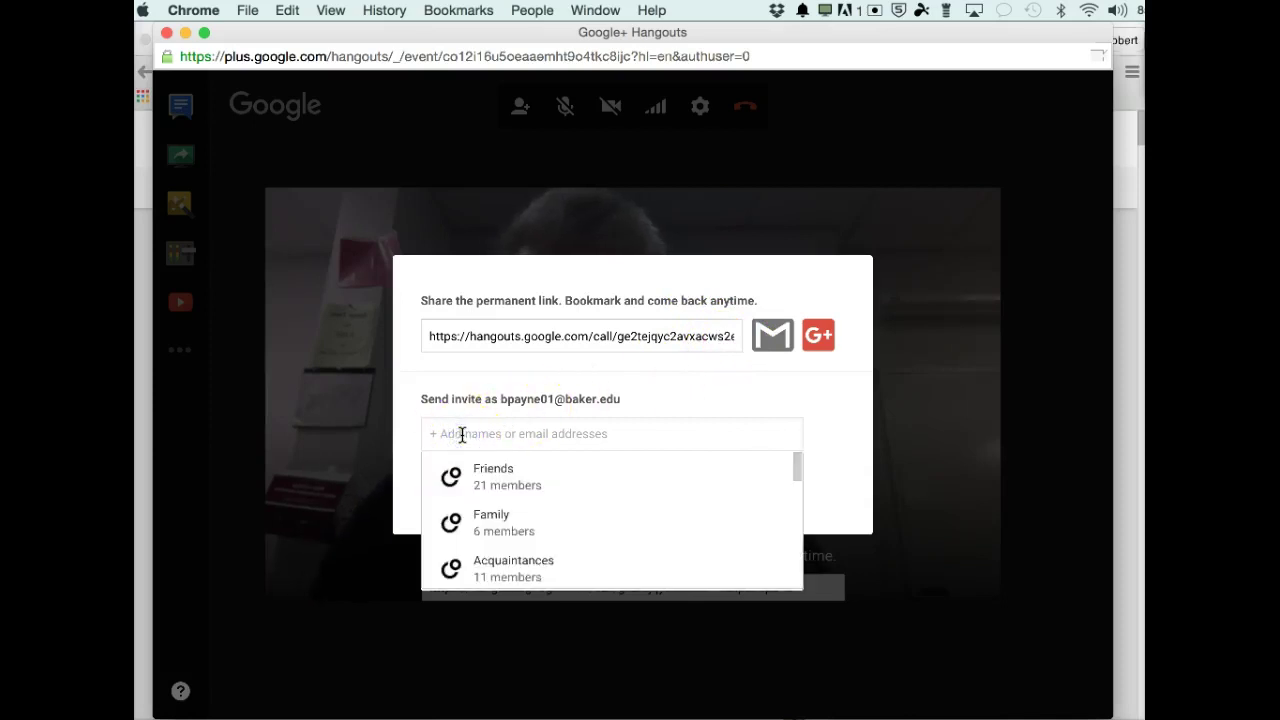
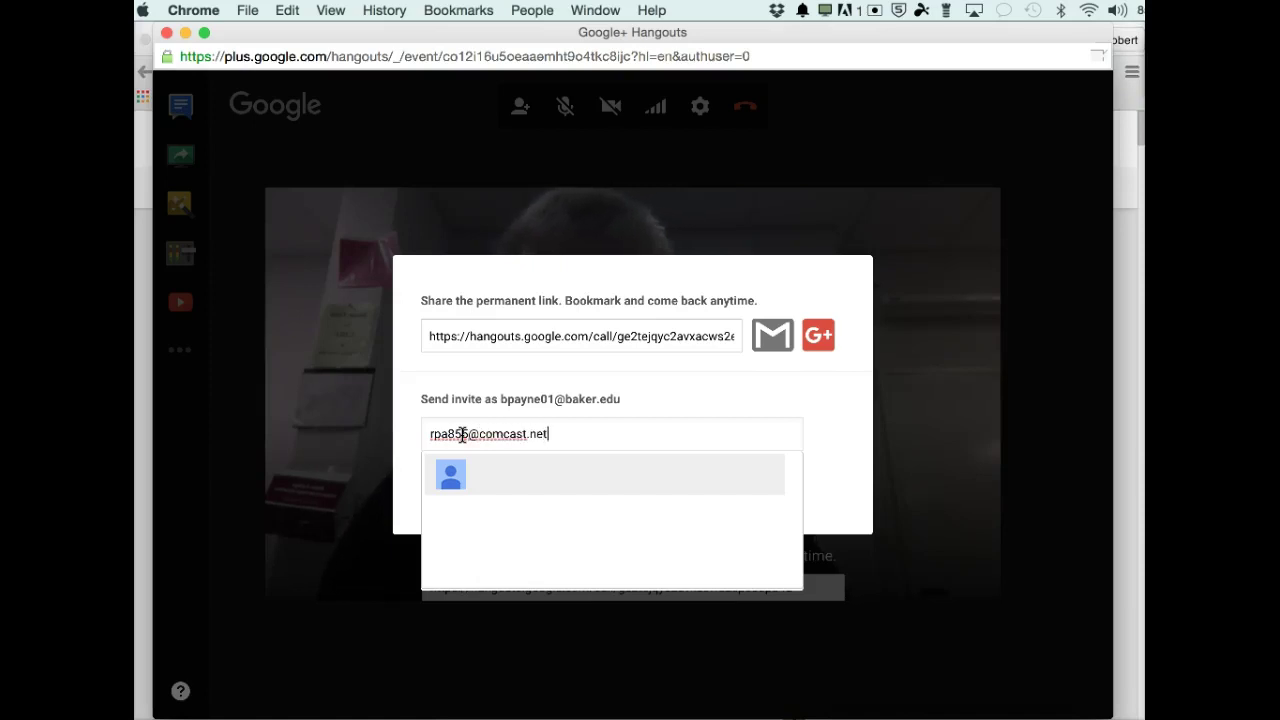
key("Return")
left_click(450, 508)
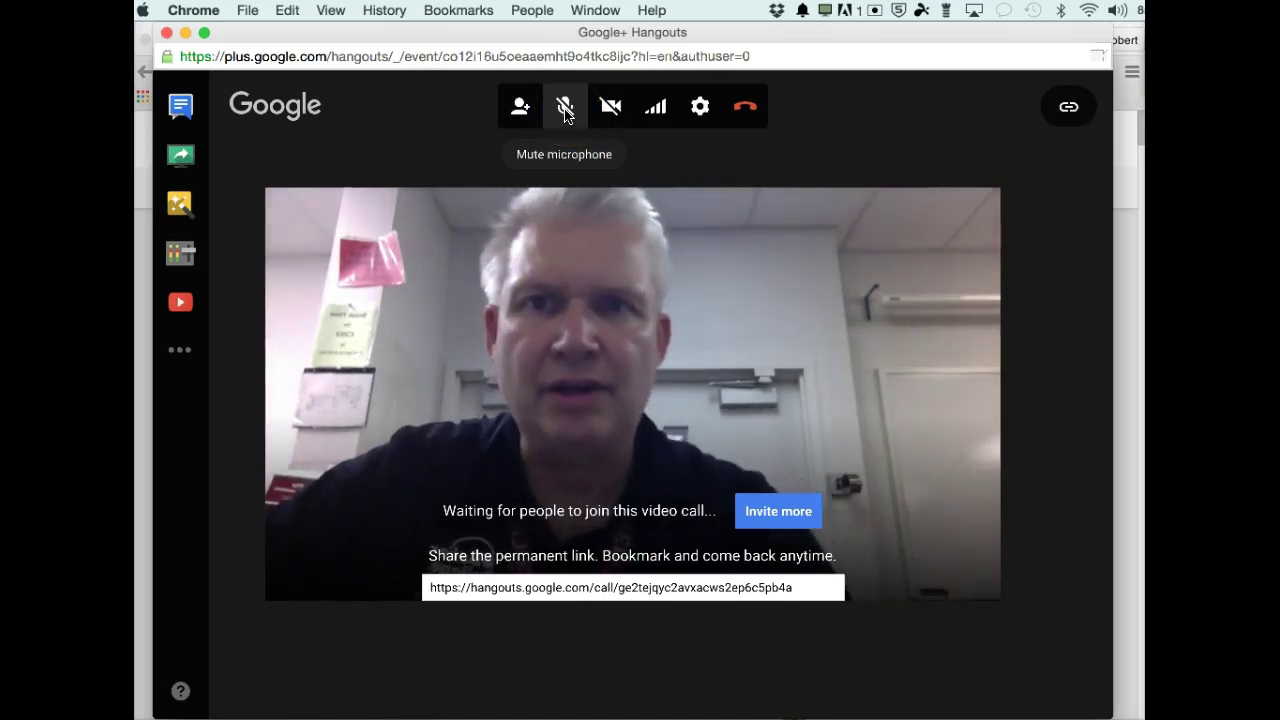
left_click(614, 110)
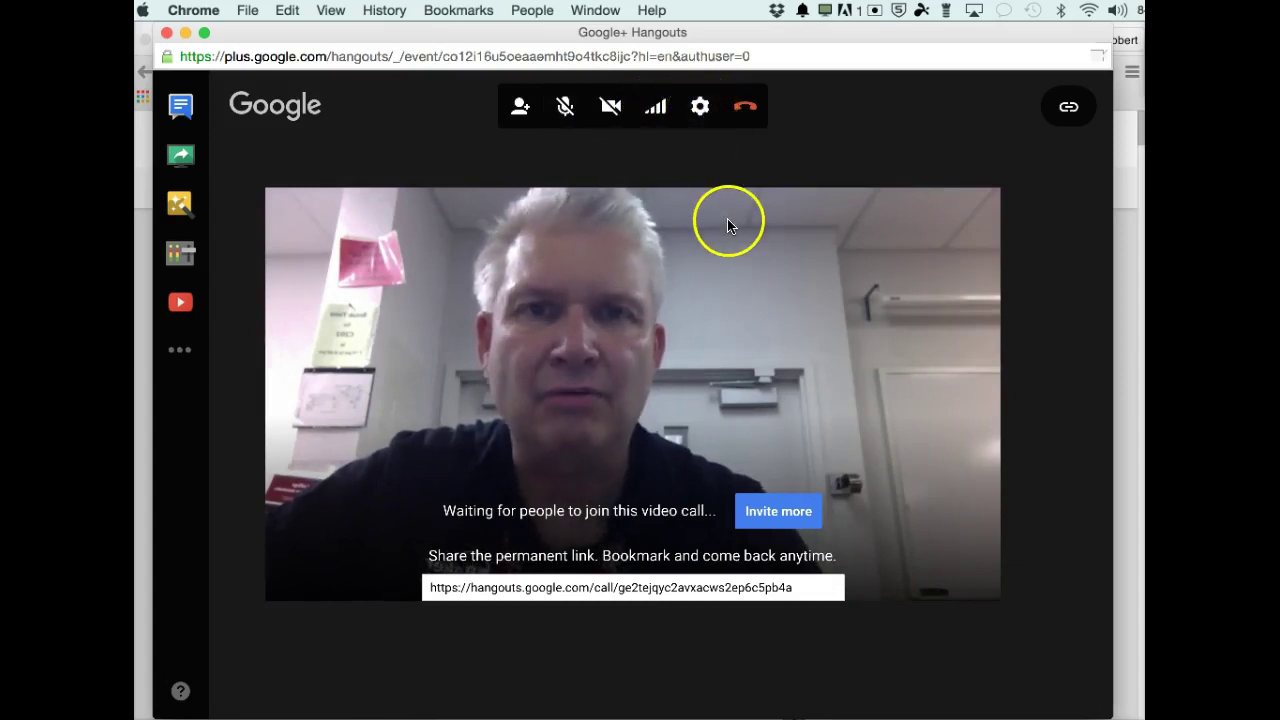
left_click(750, 112)
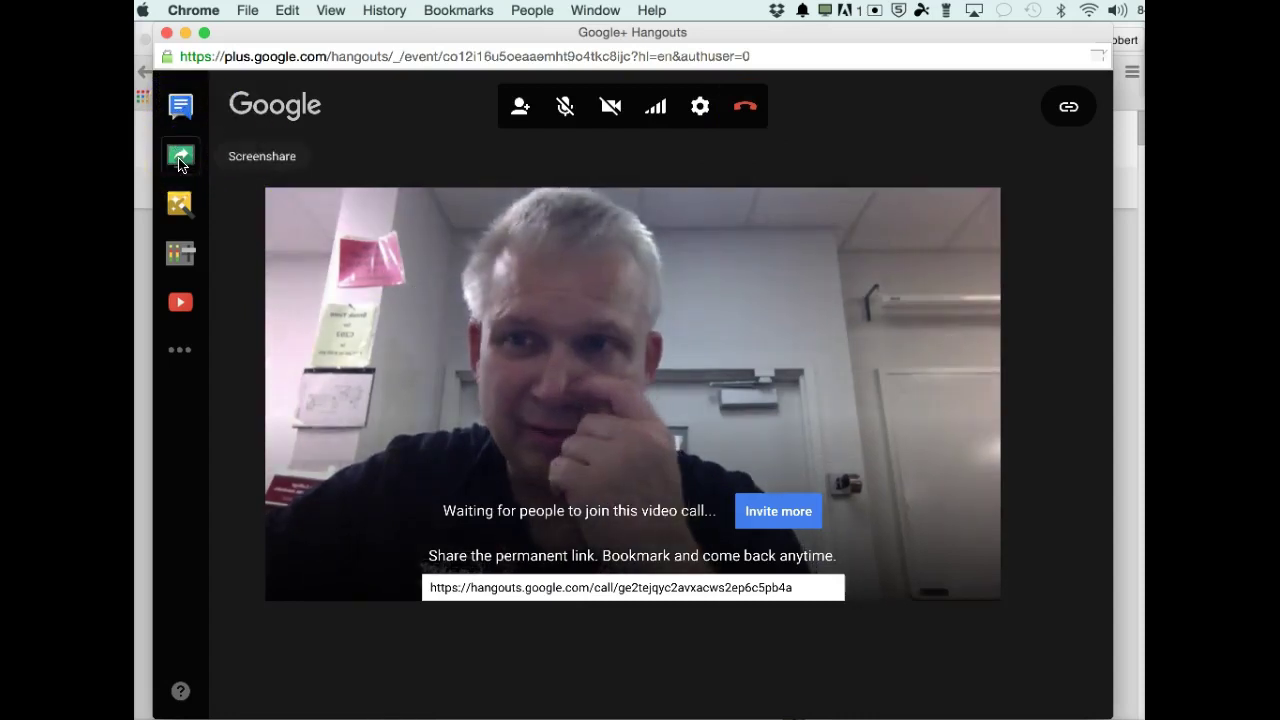
Open the group chat showing 'Hello everyone!' and bring up the Share your screen dialog.
left_click(180, 106)
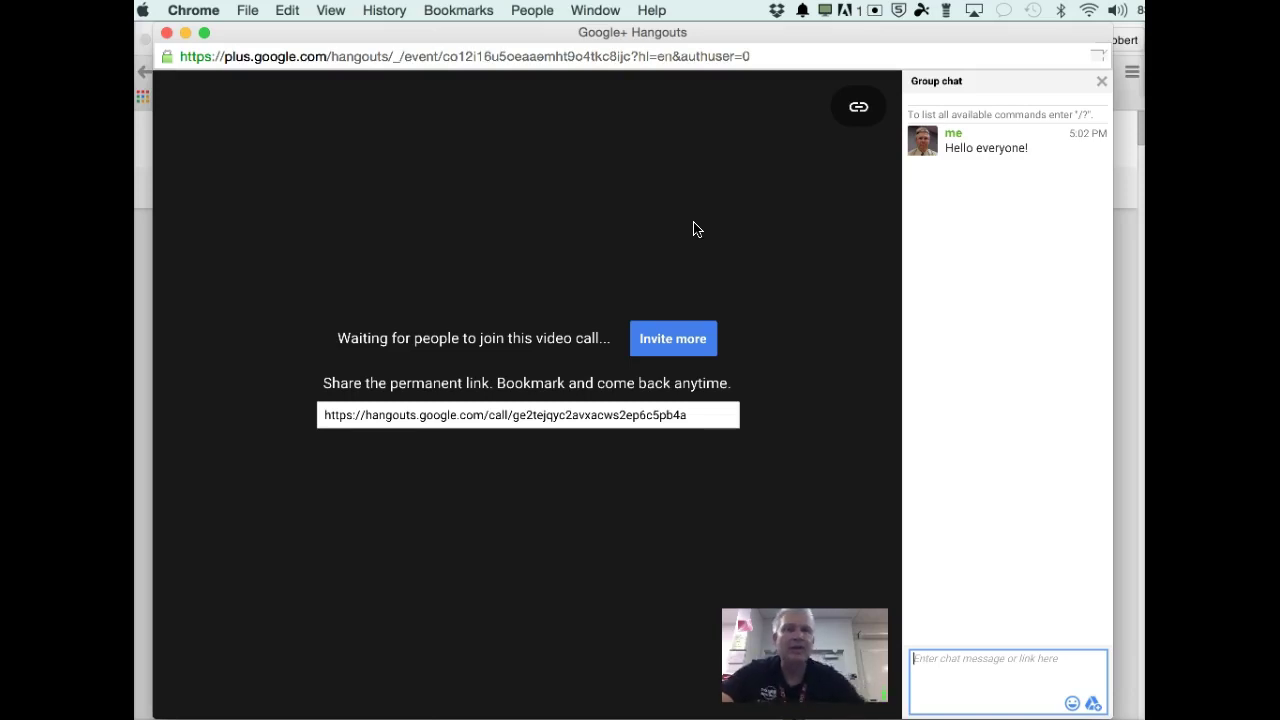
left_click(811, 251)
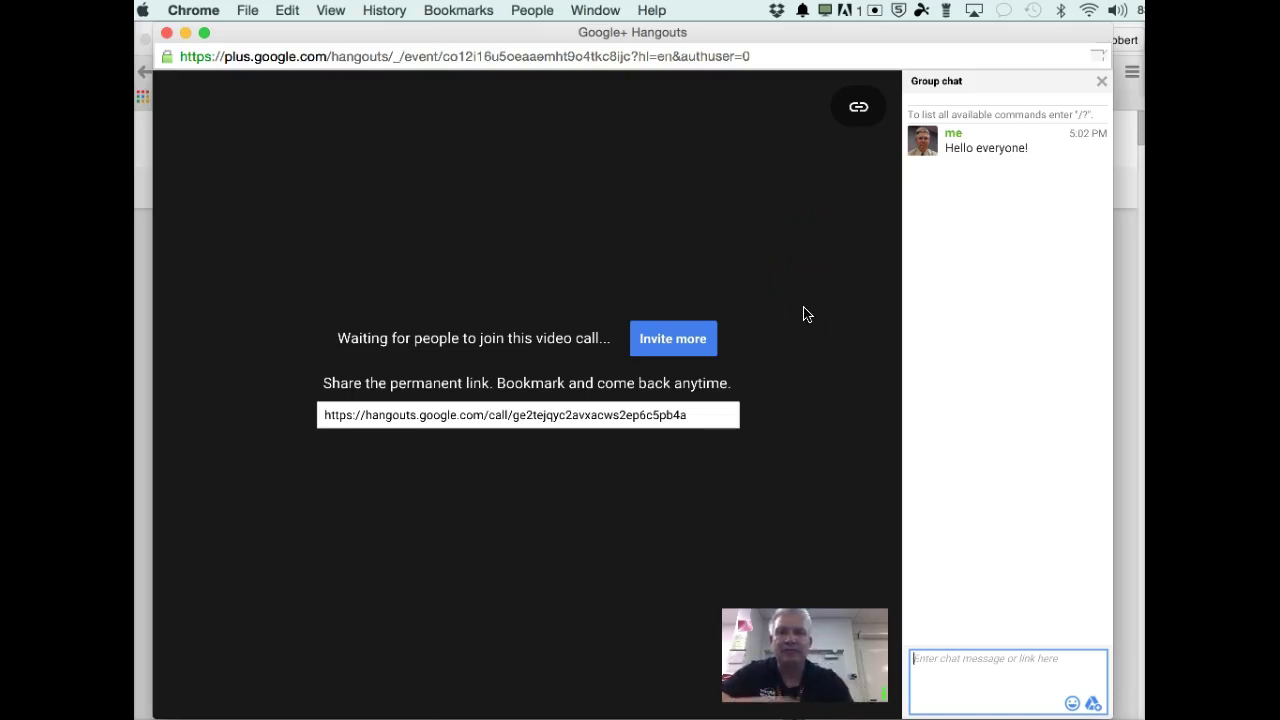
mouse_move(557, 86)
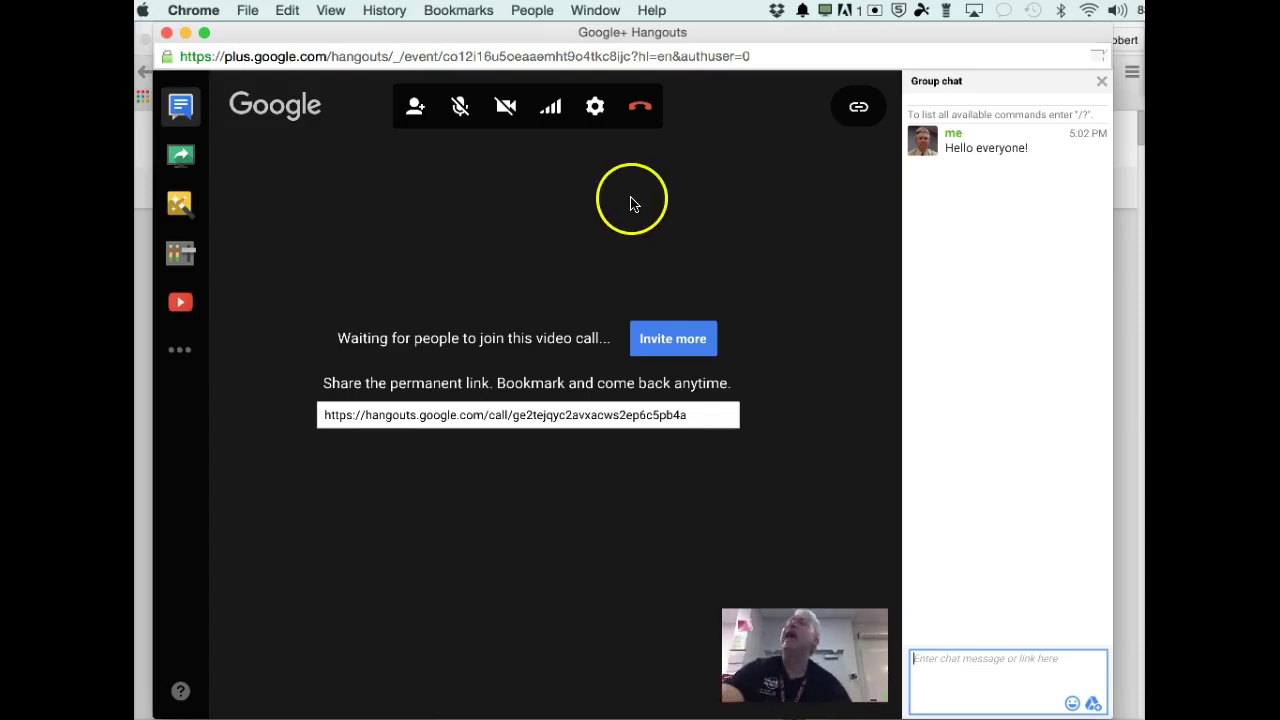
left_click(182, 160)
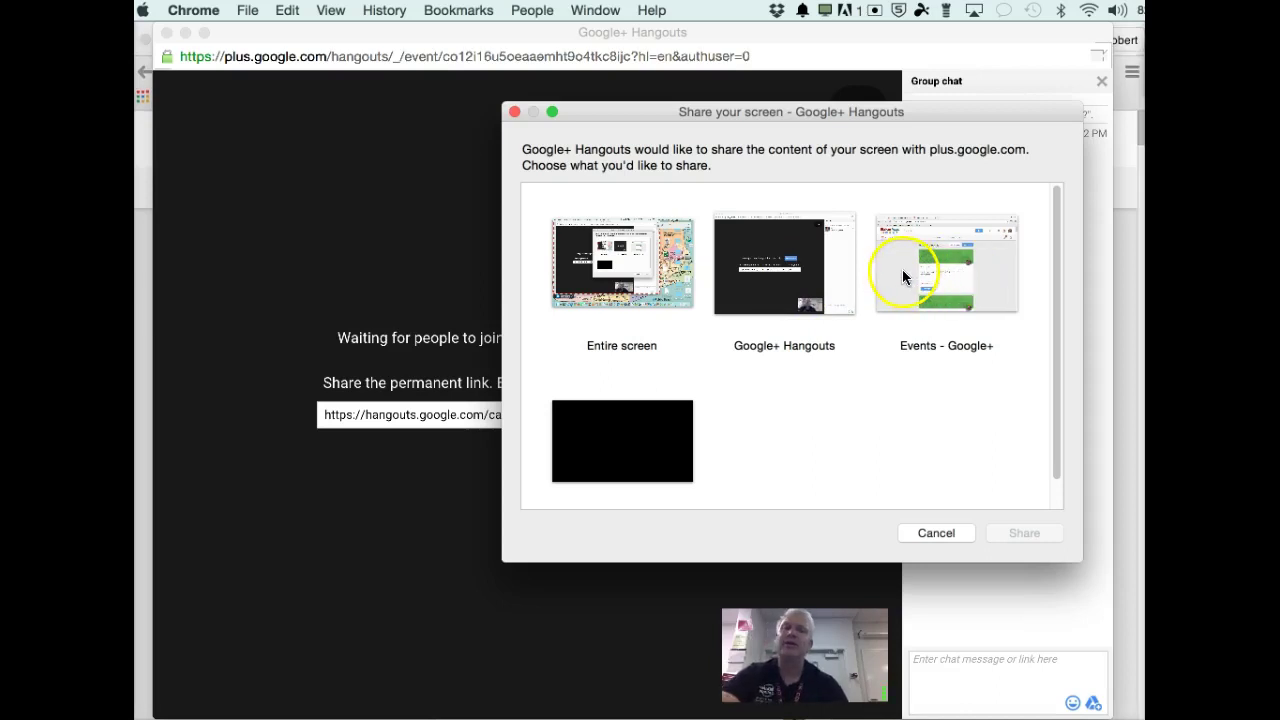
Share the Events - Google+ window with the call.
left_click(895, 275)
left_click(1024, 533)
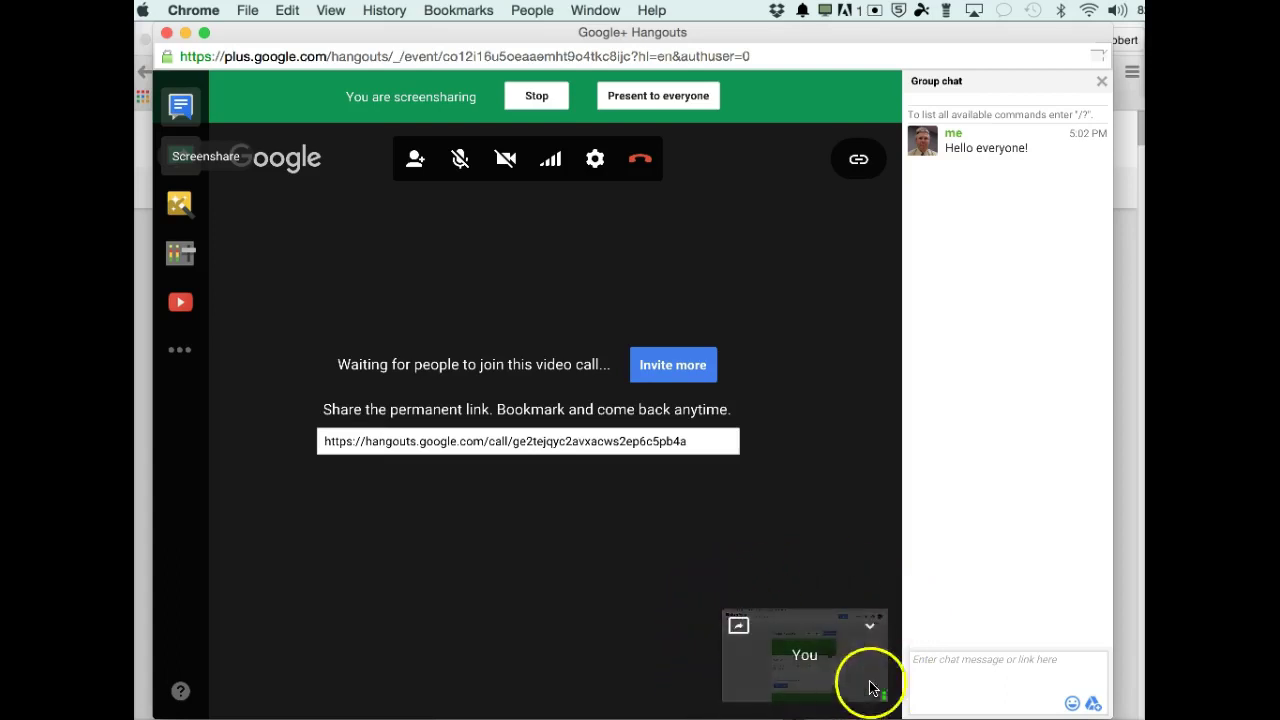
Stop screensharing so the camera video returns to the call.
mouse_move(871, 623)
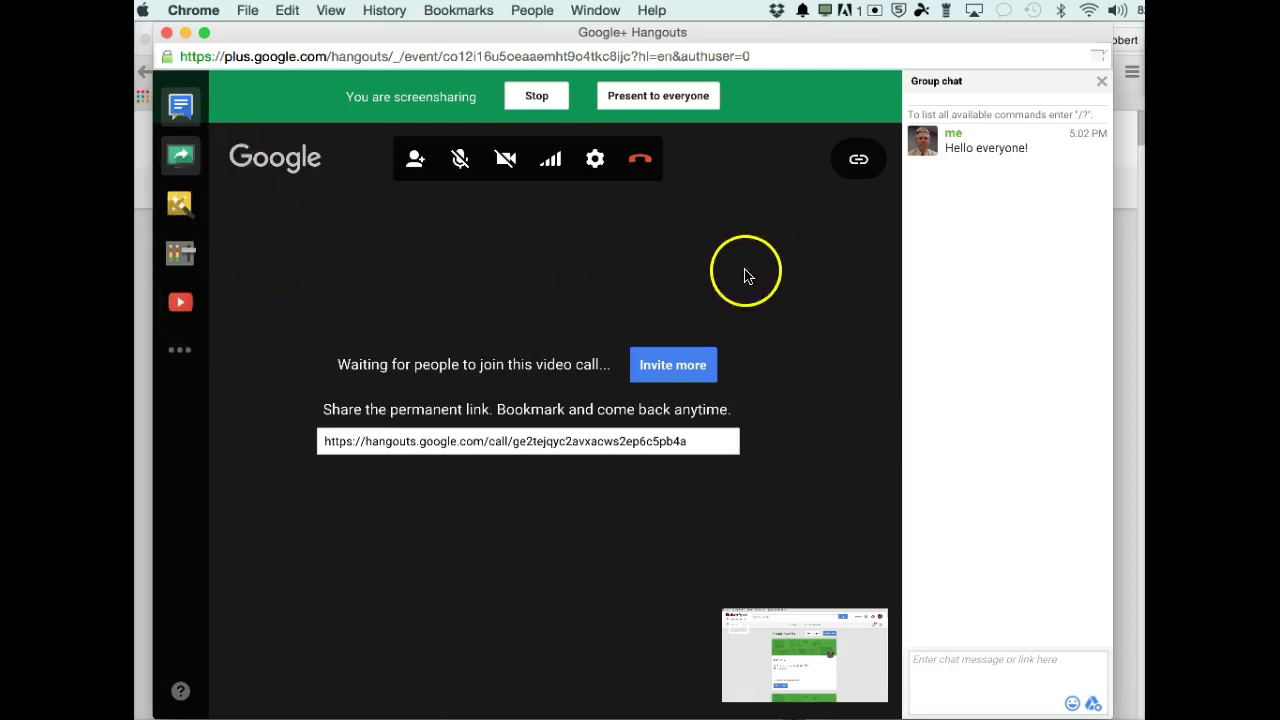
left_click(535, 96)
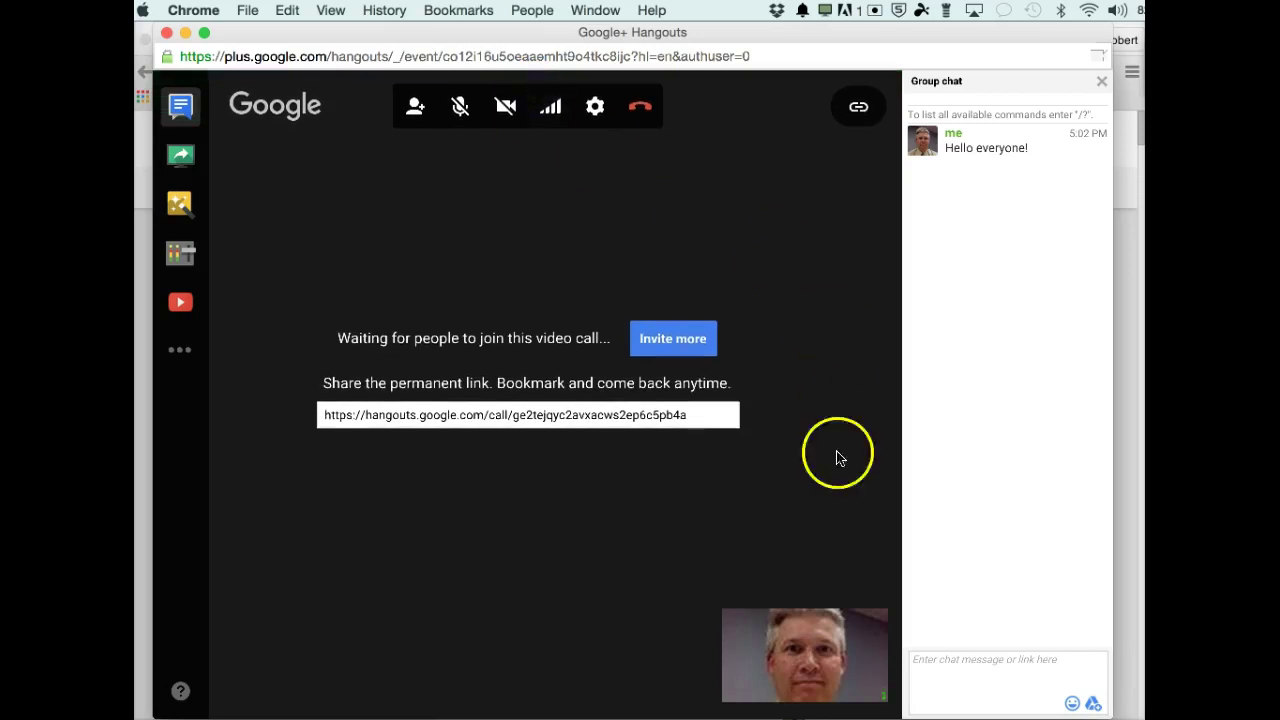
mouse_move(865, 668)
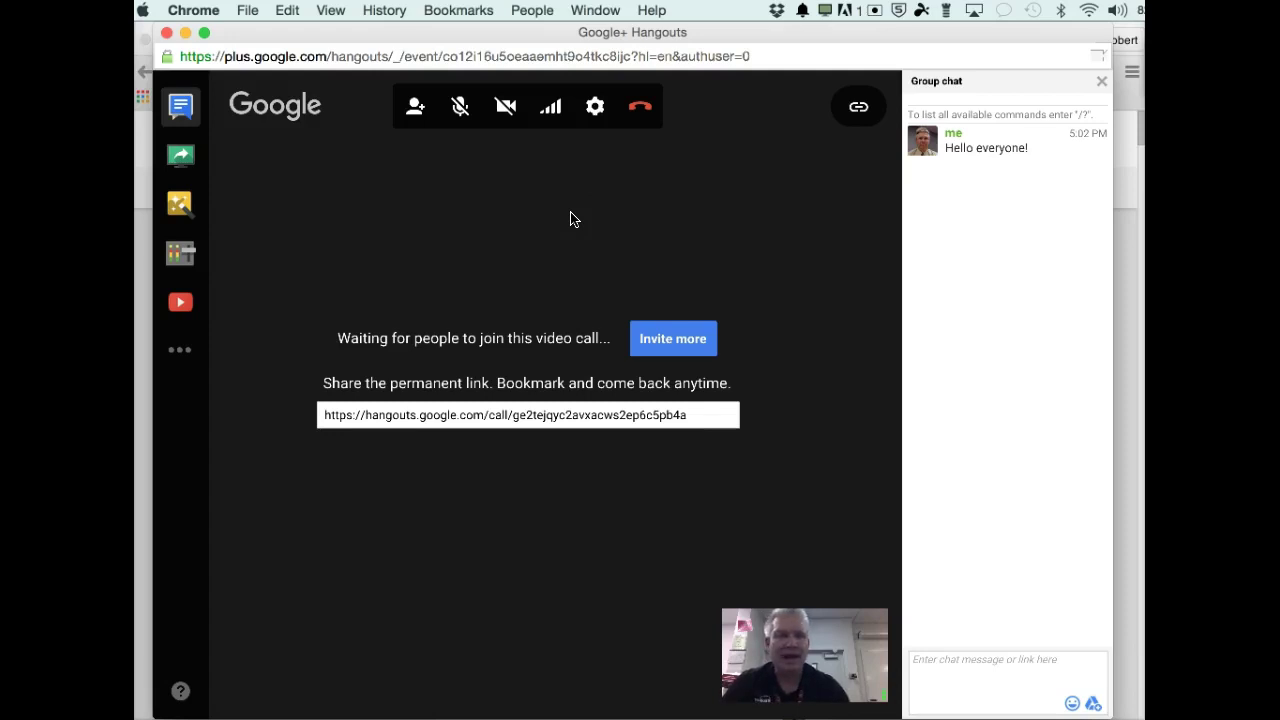
left_click(650, 195)
left_click(617, 208)
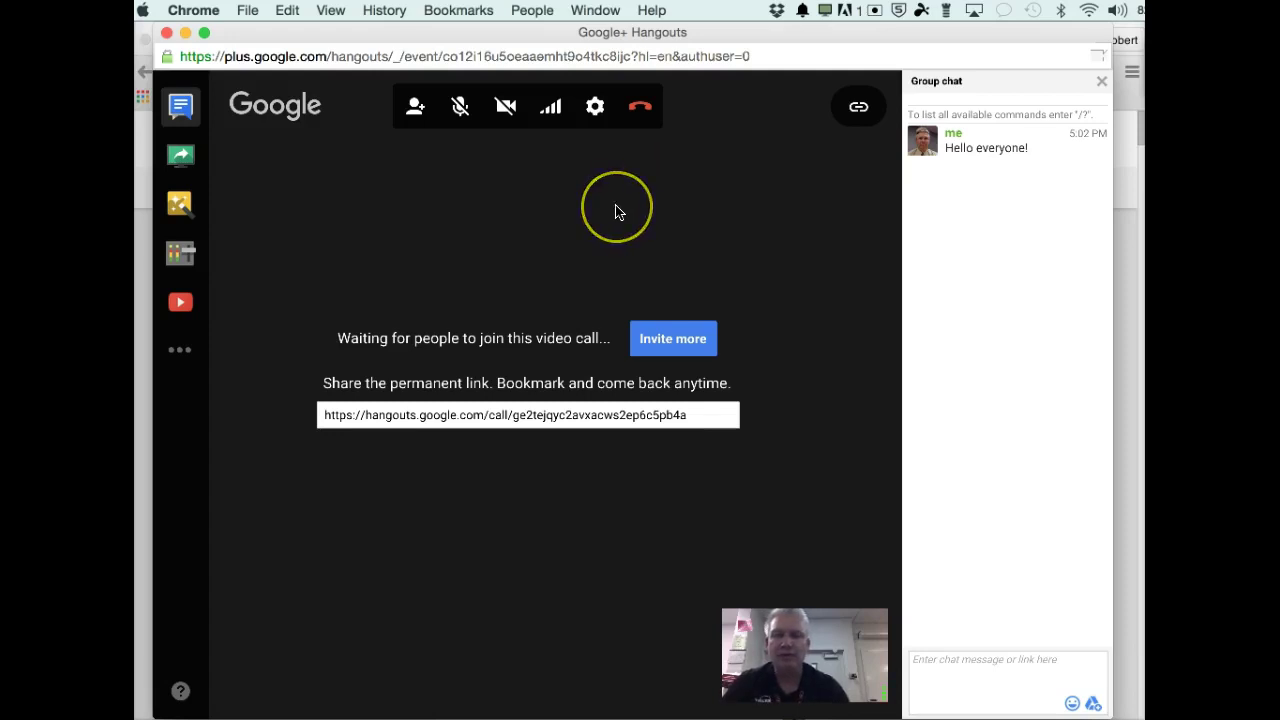